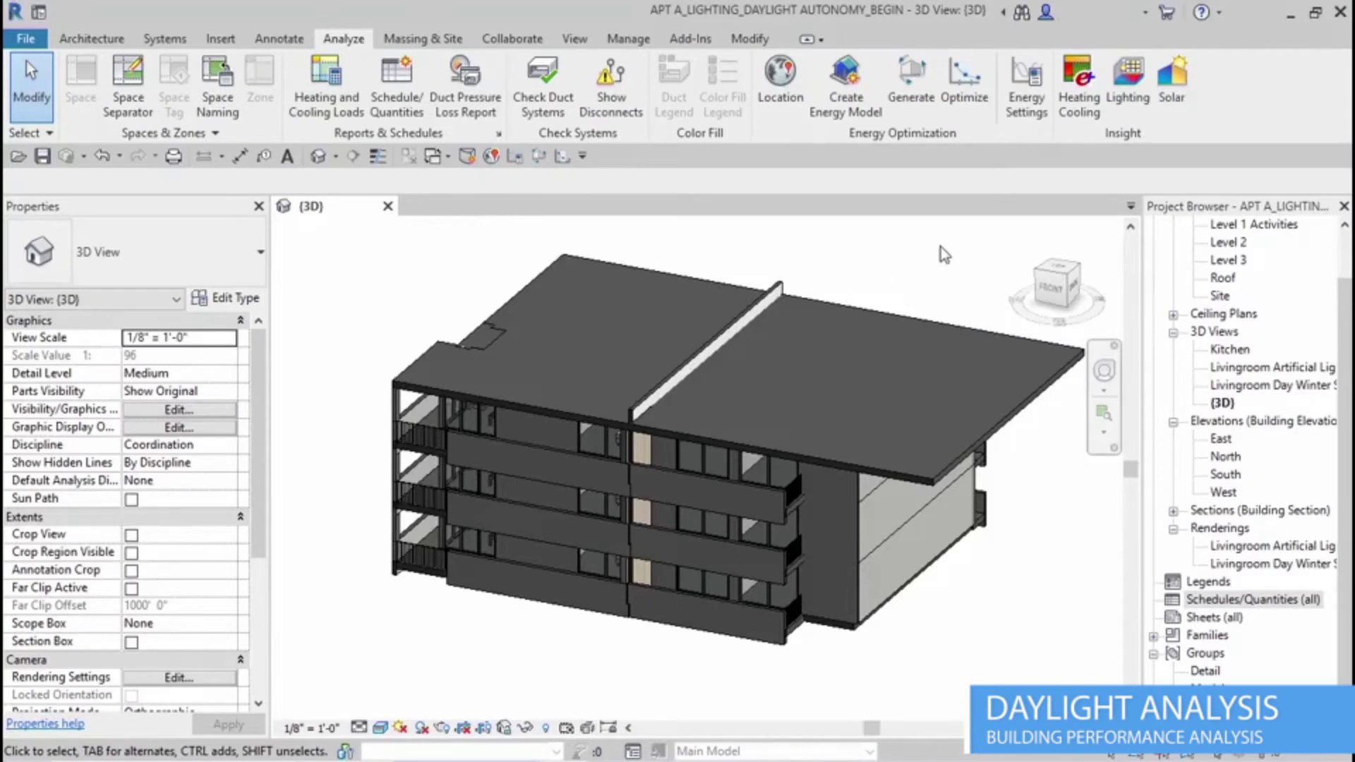
# Step: Create a new cloud lighting analysis of type Daylight Autonomy (sDA preview), with Levels left at All
pyautogui.click(1129, 86)
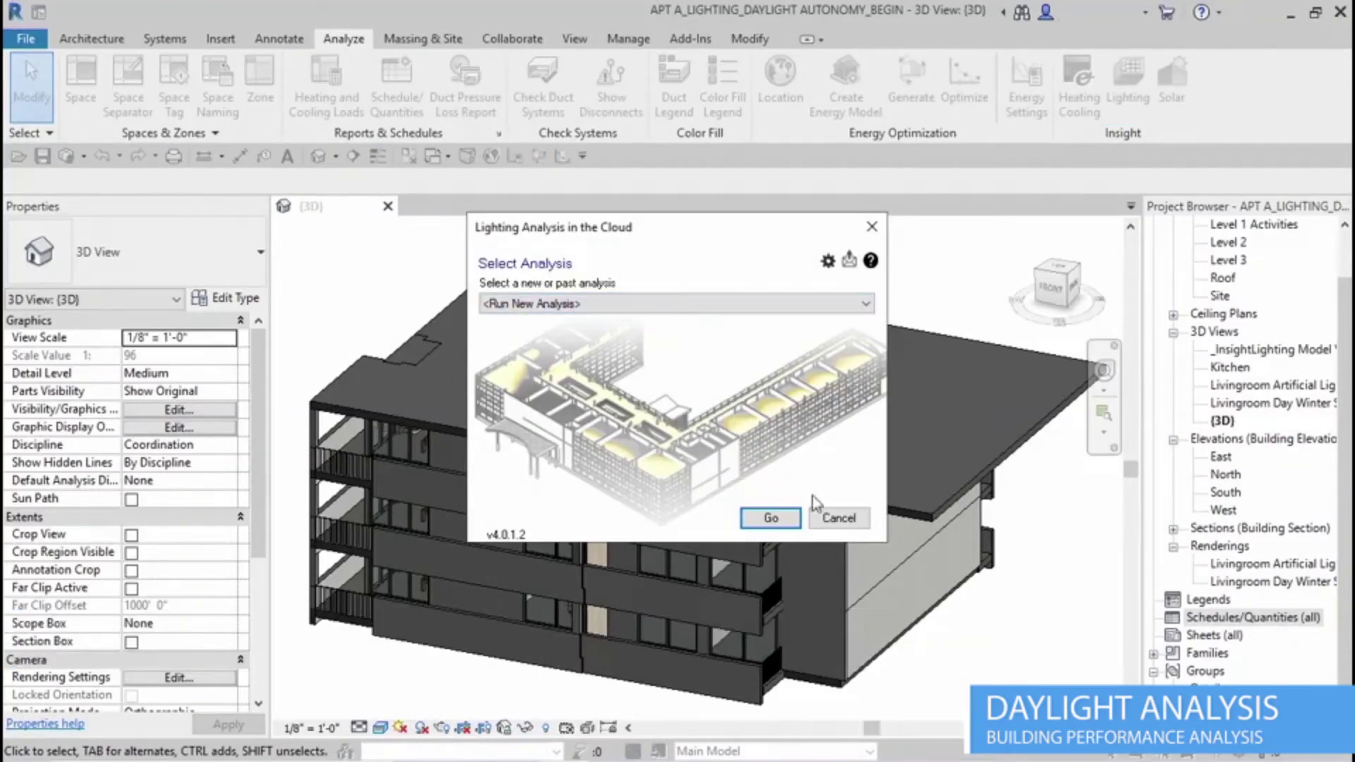
pyautogui.click(770, 524)
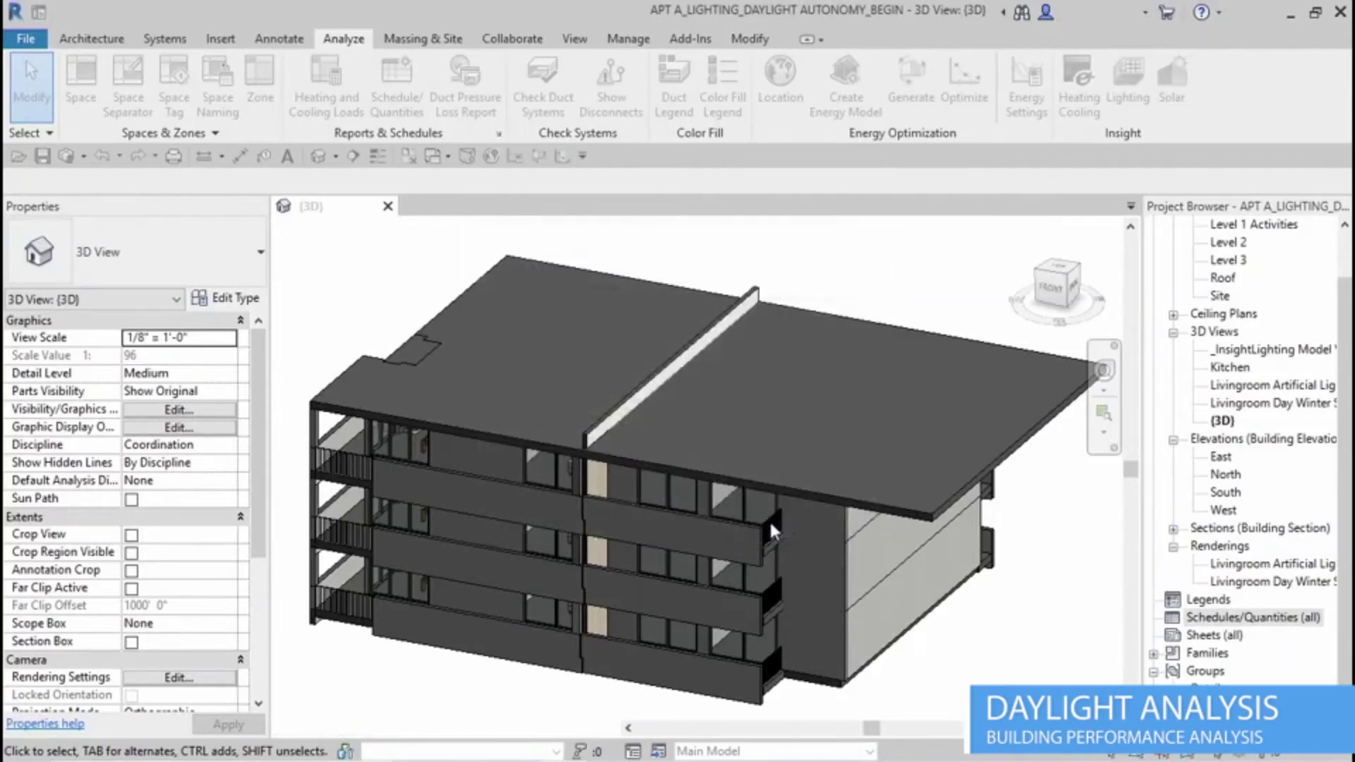
pyautogui.click(785, 220)
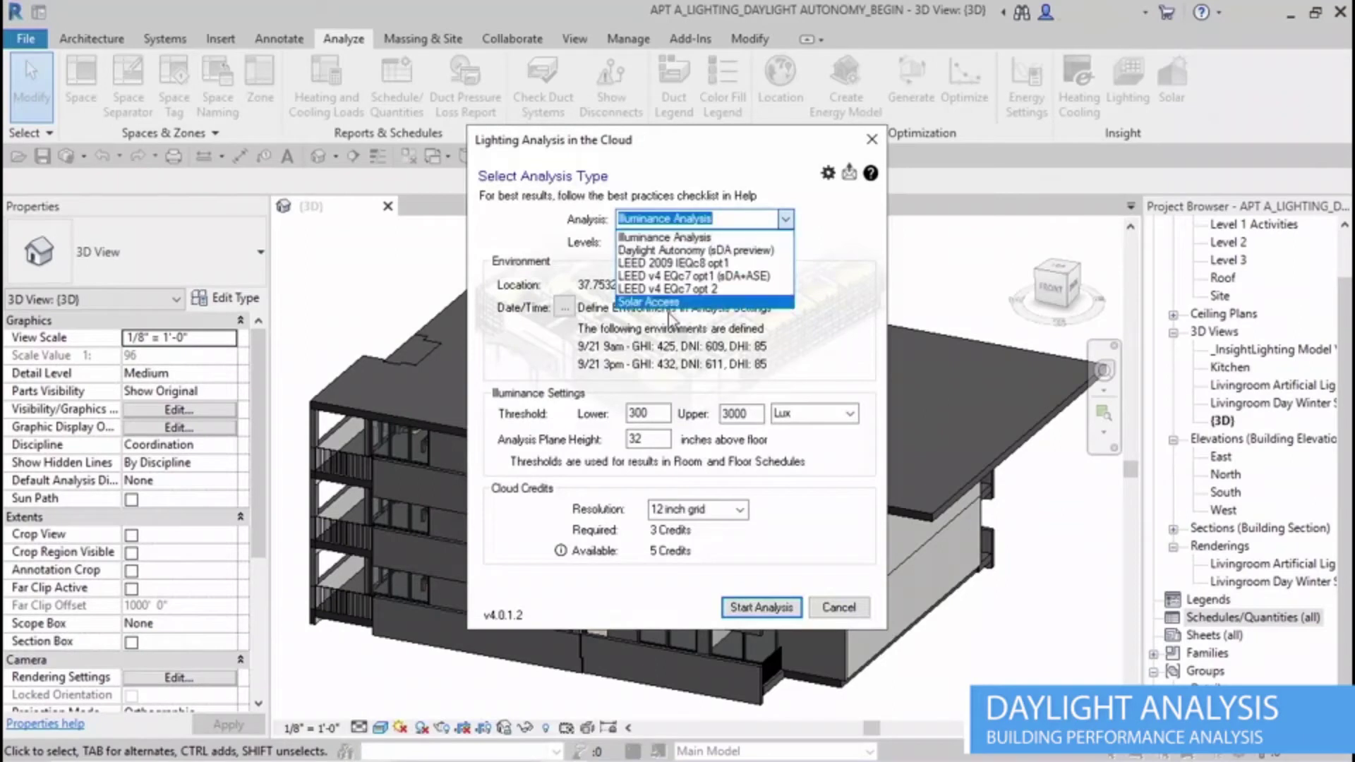
pyautogui.click(656, 252)
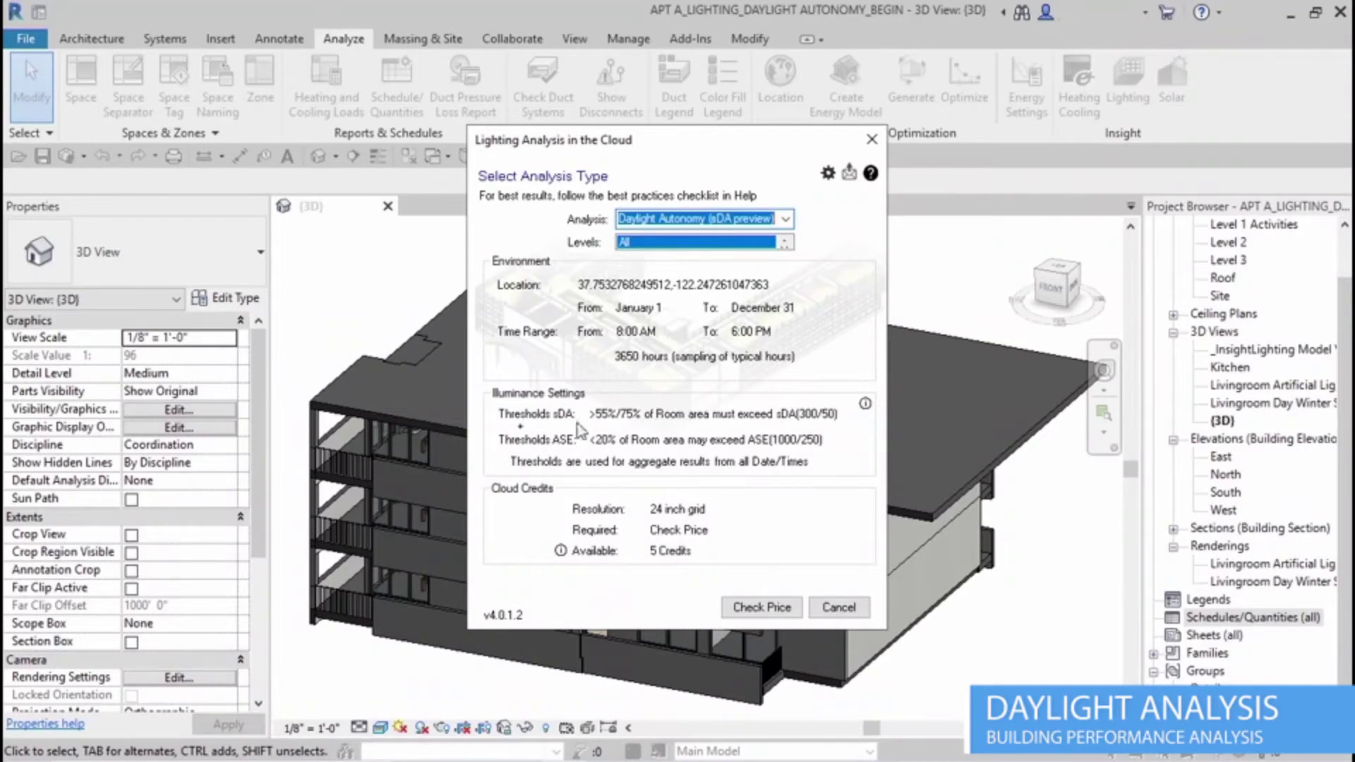
pyautogui.click(865, 406)
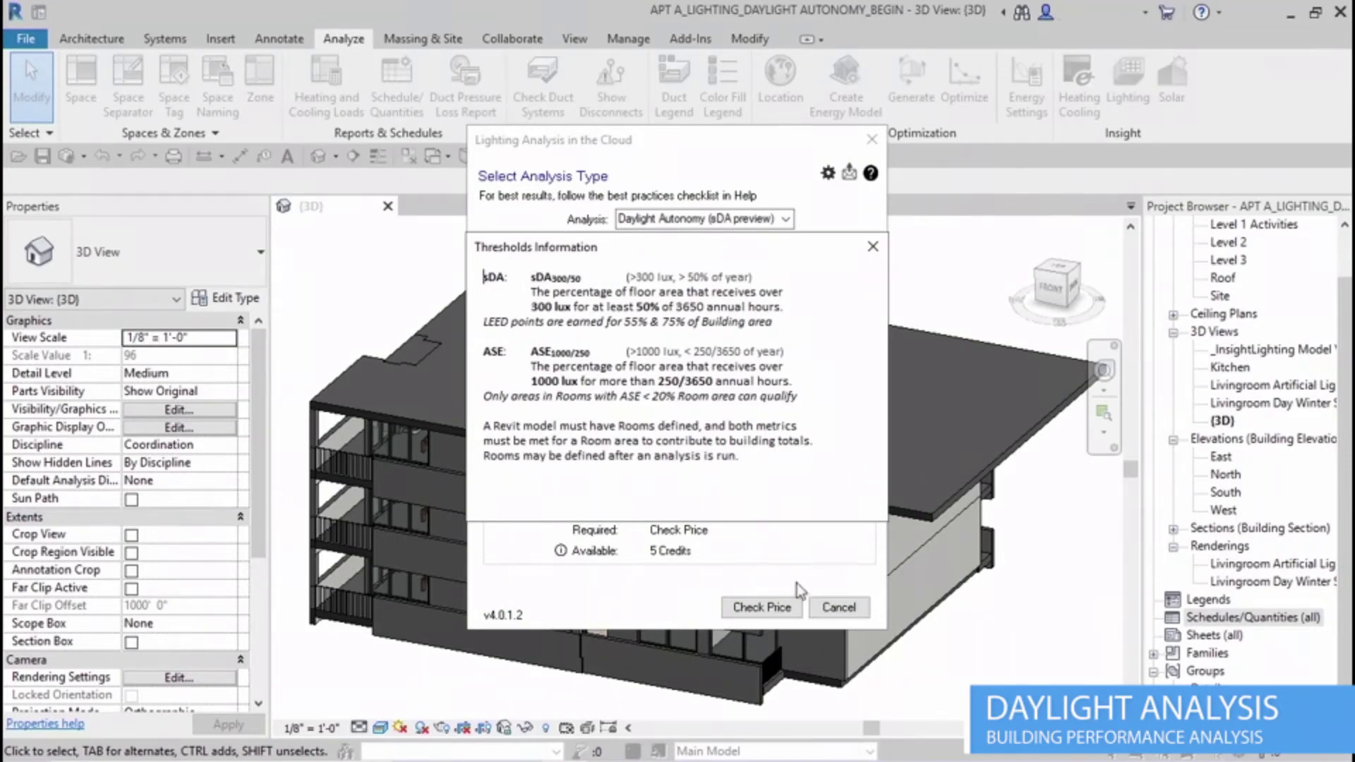
pyautogui.click(873, 246)
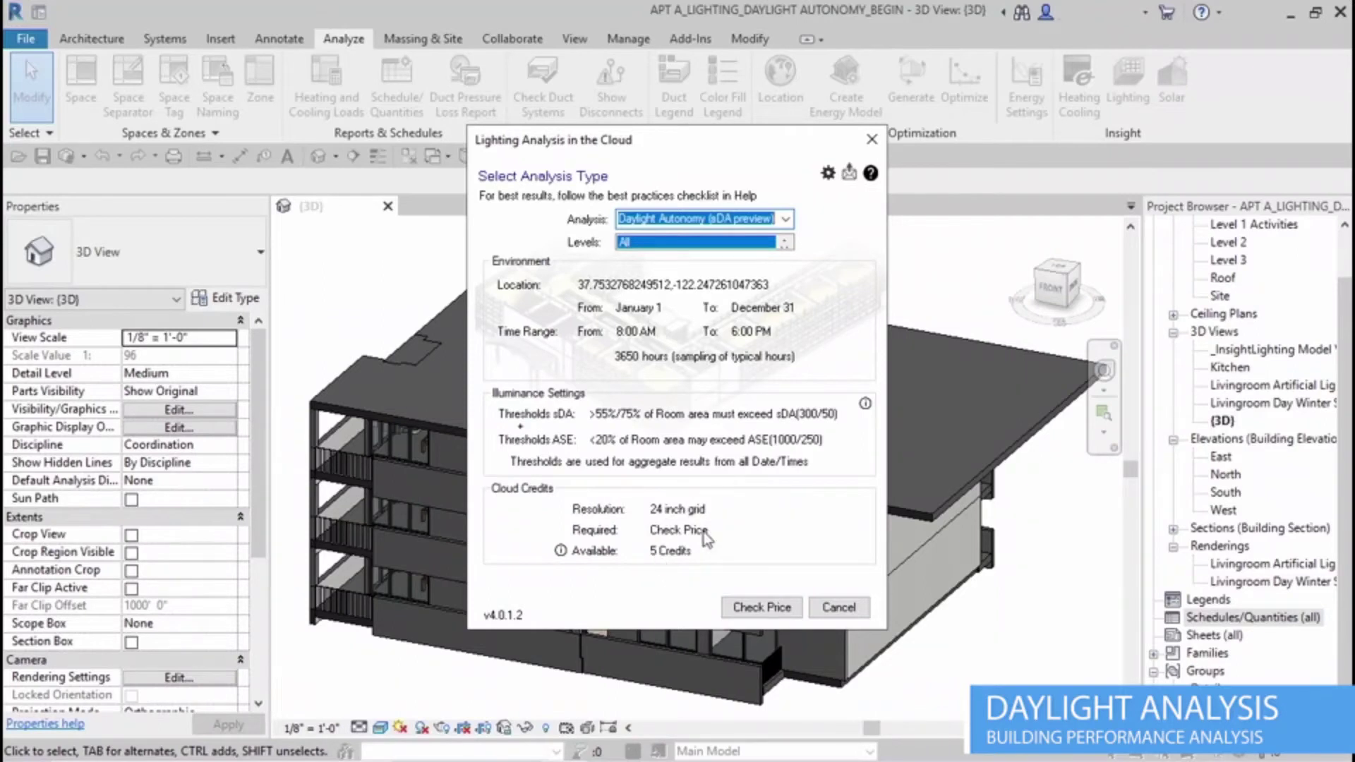
# Step: Restrict the sDA analysis to Level 1, confirming the price drops to 0 credits
pyautogui.click(768, 612)
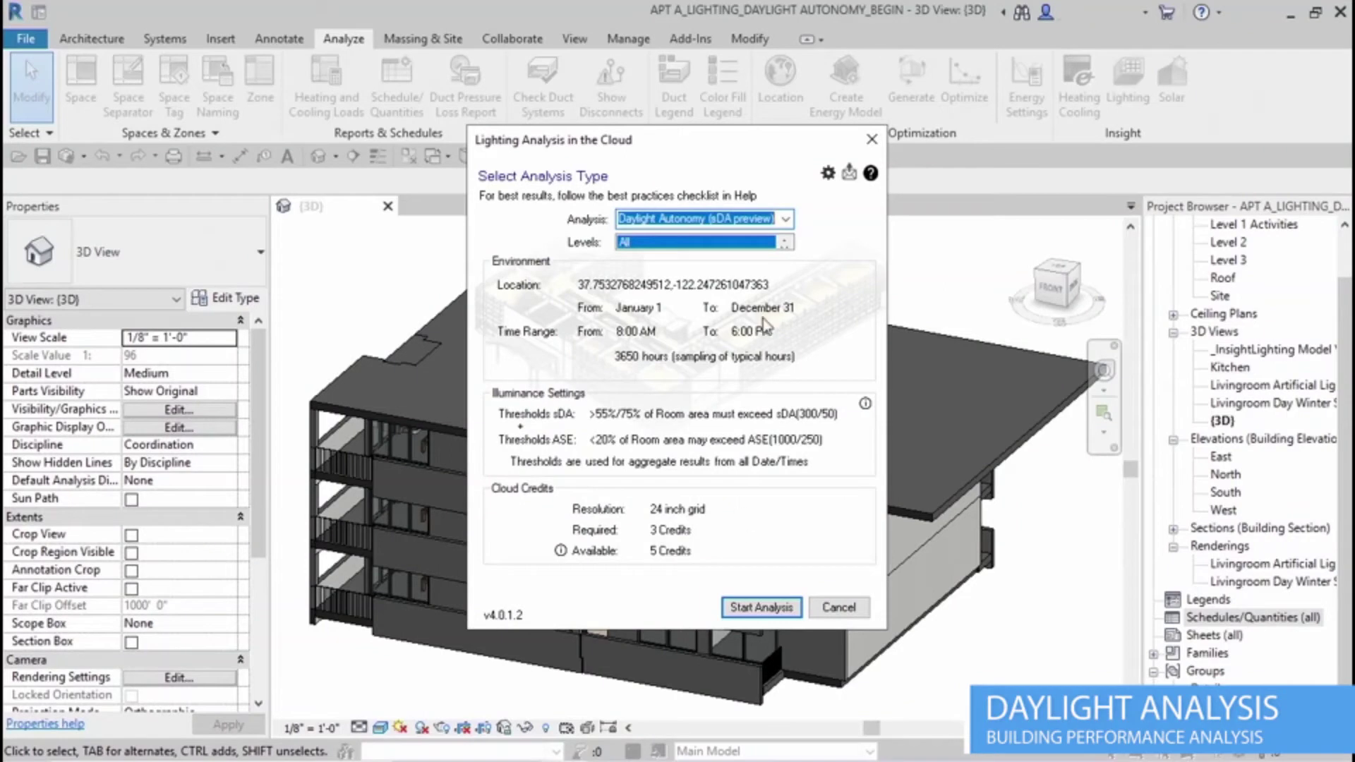
pyautogui.click(766, 243)
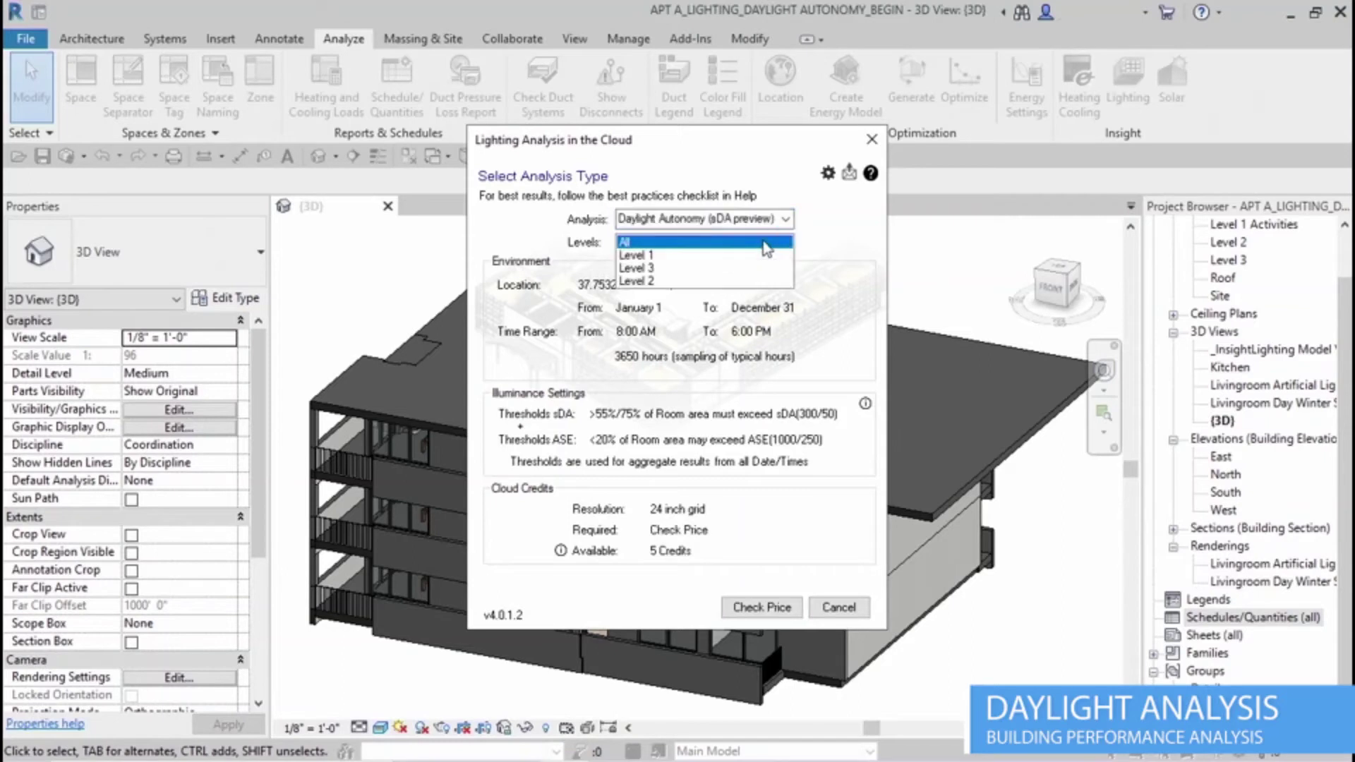
pyautogui.click(640, 258)
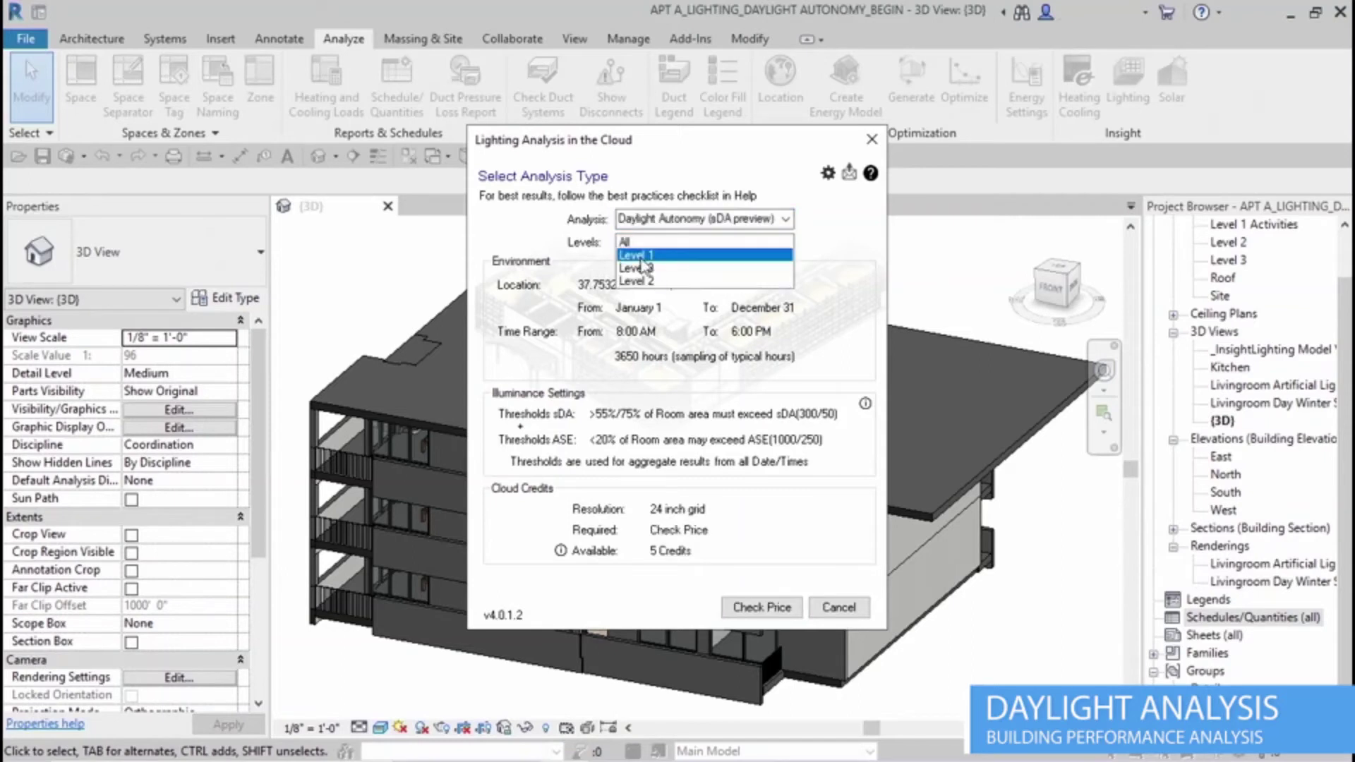
pyautogui.click(640, 257)
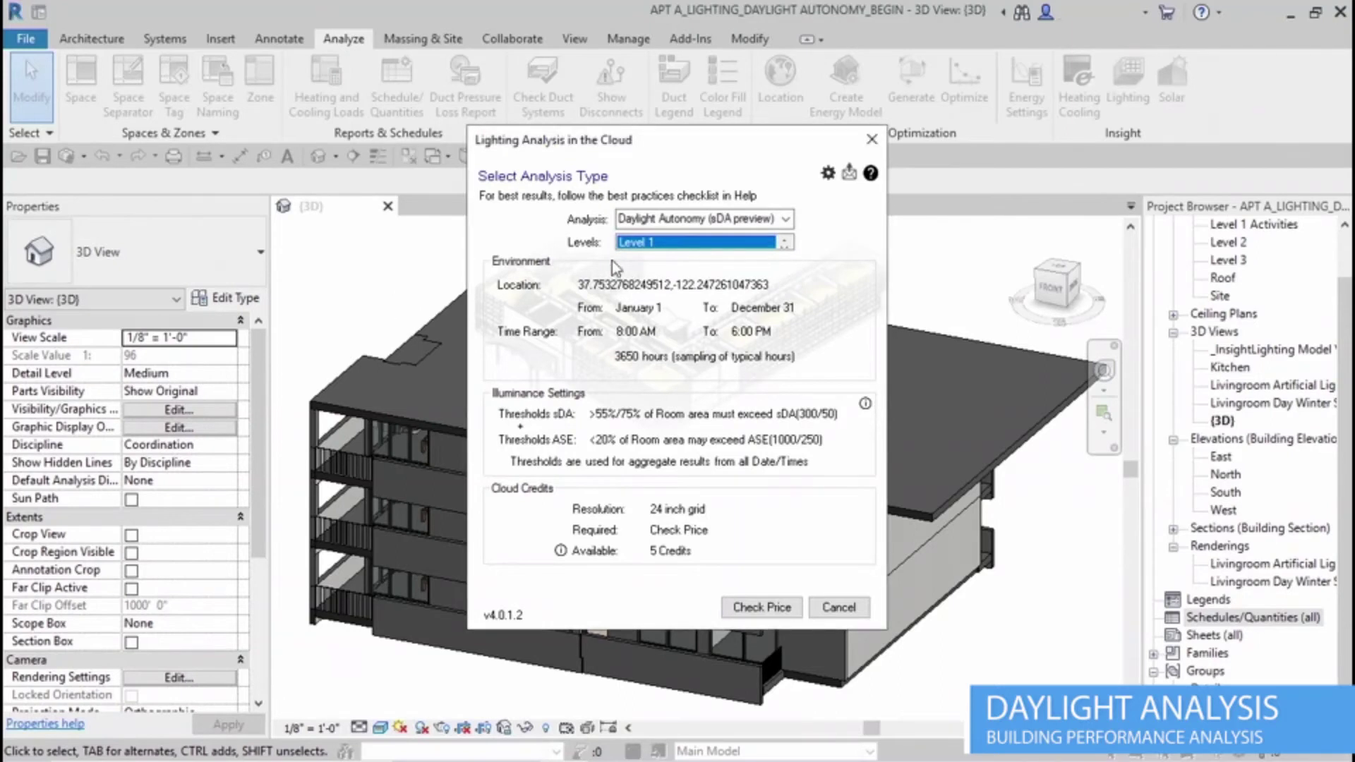
pyautogui.click(766, 612)
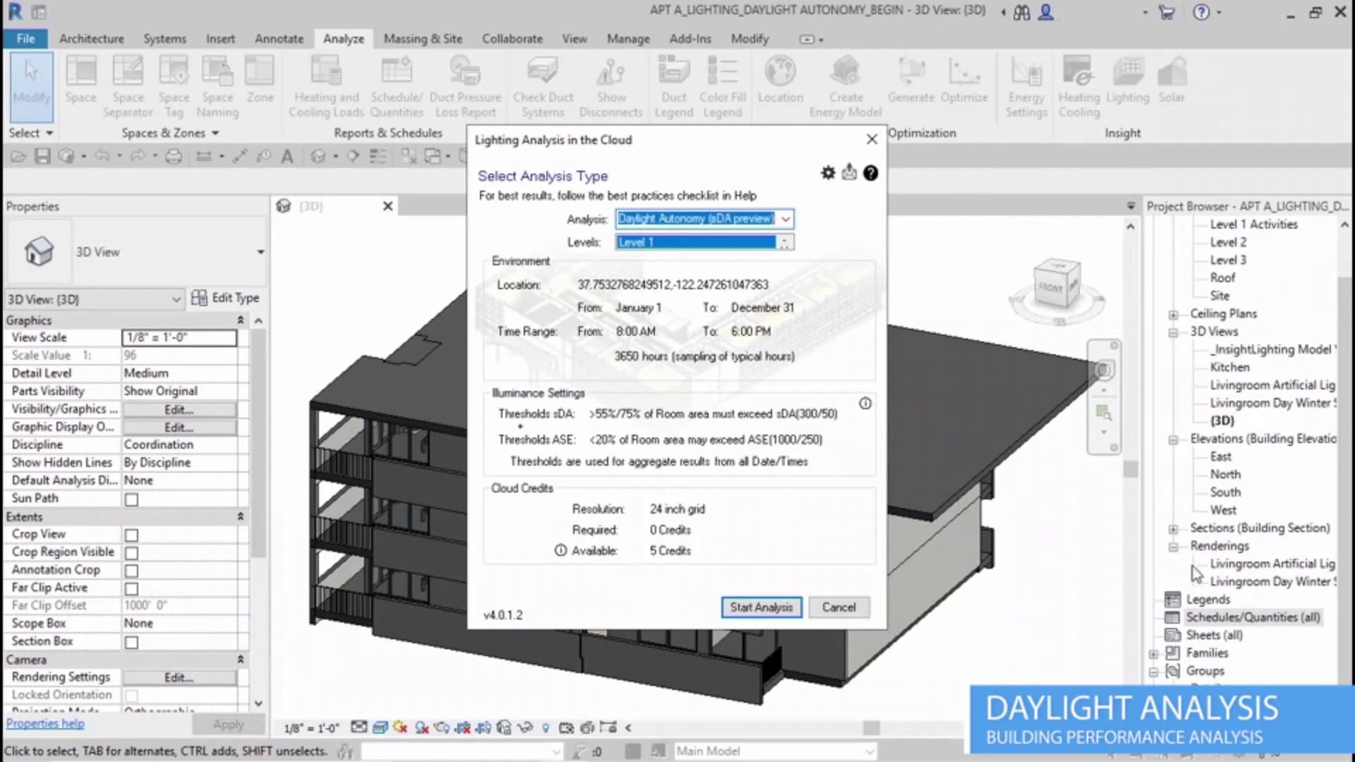
# Step: Start the Level 1 sDA analysis, acknowledge the upload message, and confirm the project save
pyautogui.click(776, 607)
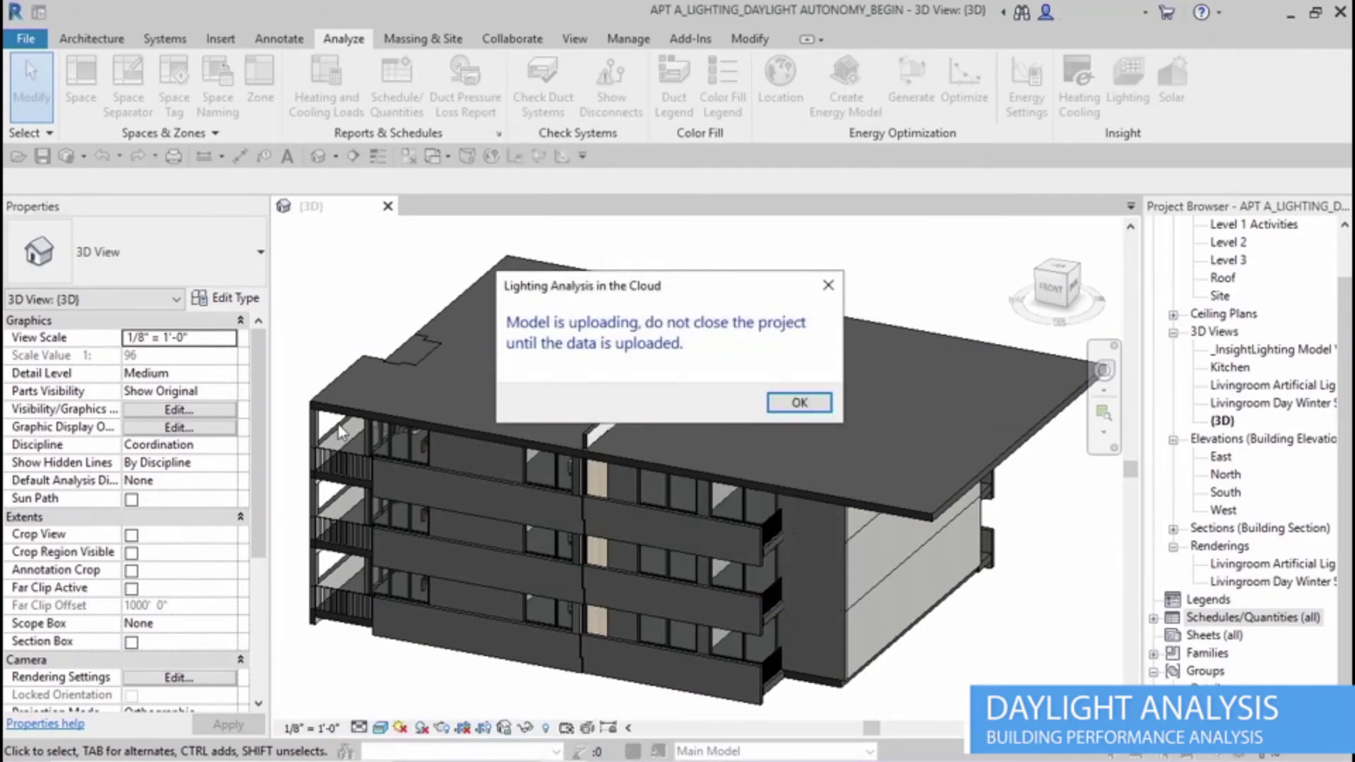
pyautogui.click(819, 406)
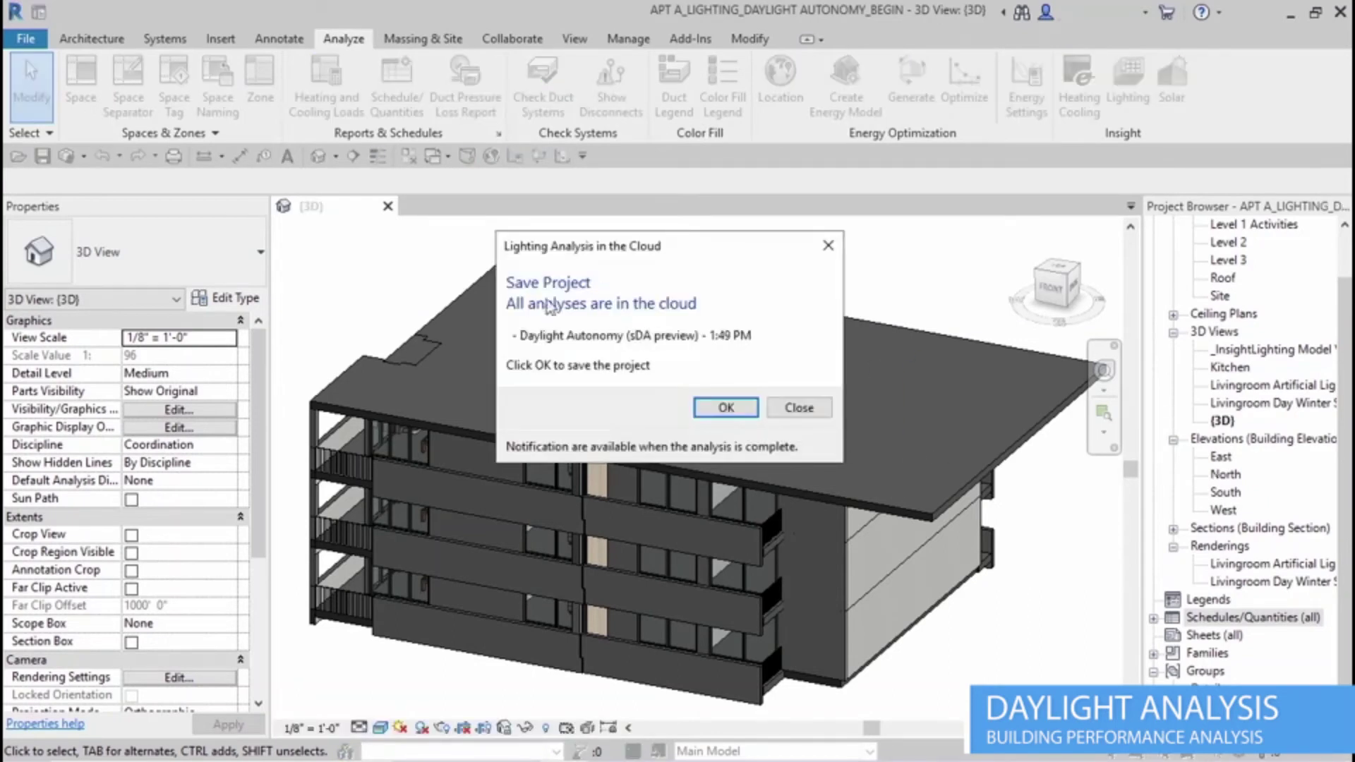
pyautogui.click(728, 413)
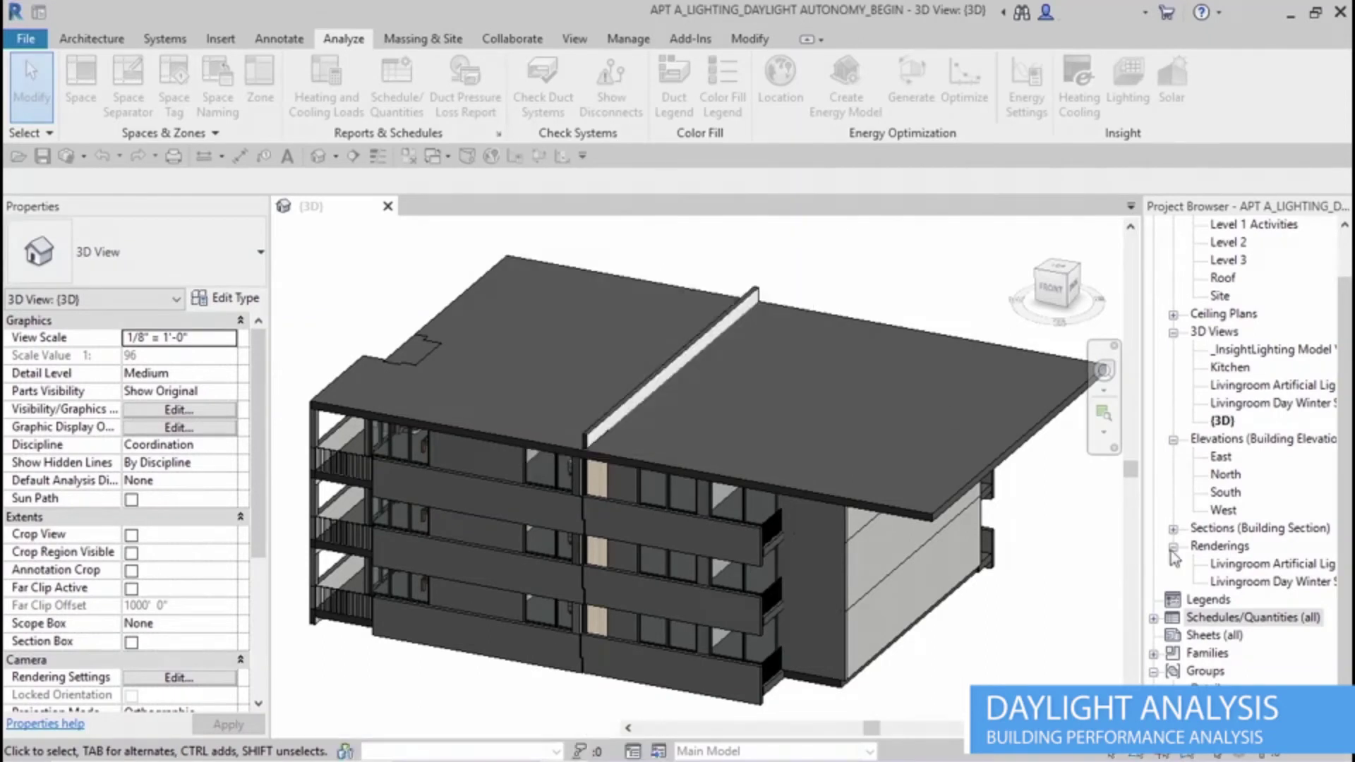
pyautogui.doubleClick(1256, 563)
pyautogui.doubleClick(1230, 583)
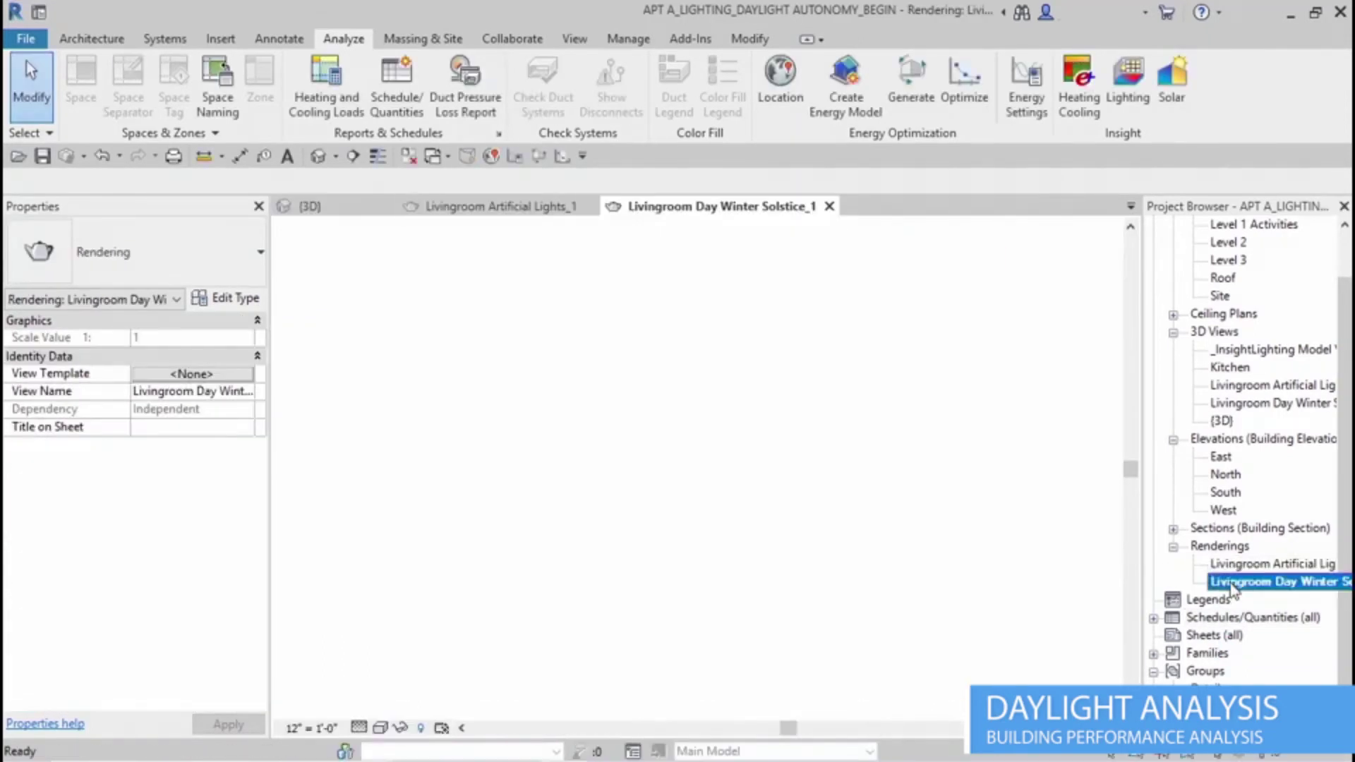
pyautogui.click(829, 207)
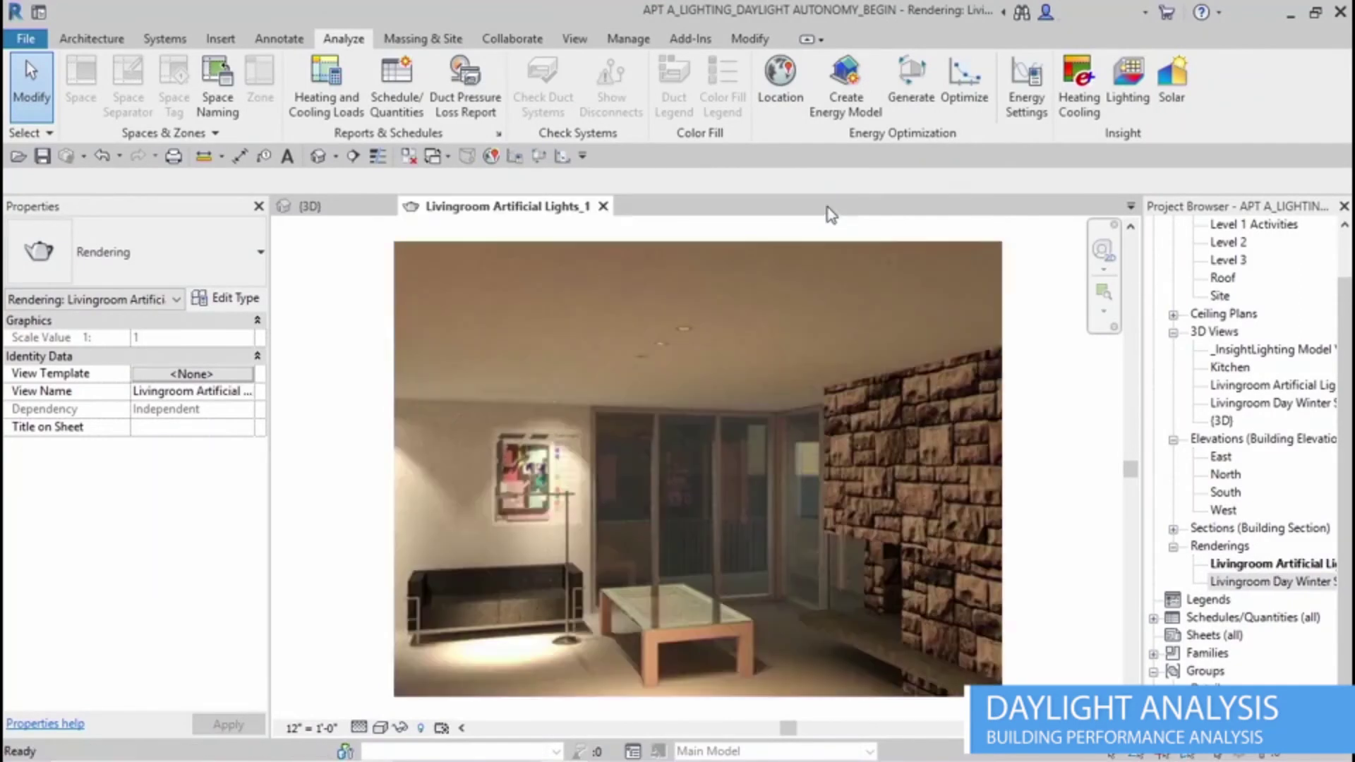
pyautogui.click(603, 206)
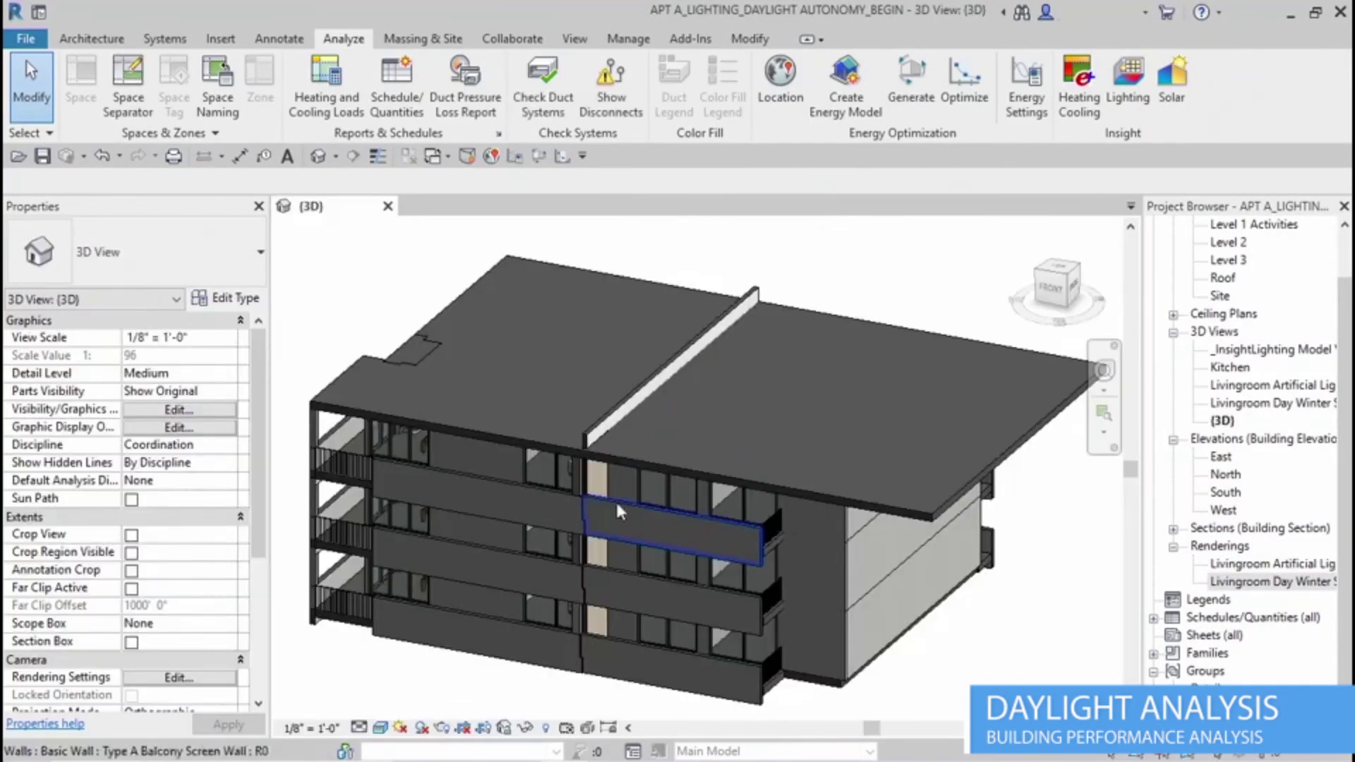
pyautogui.click(1263, 580)
pyautogui.scroll(1, 1263, 581)
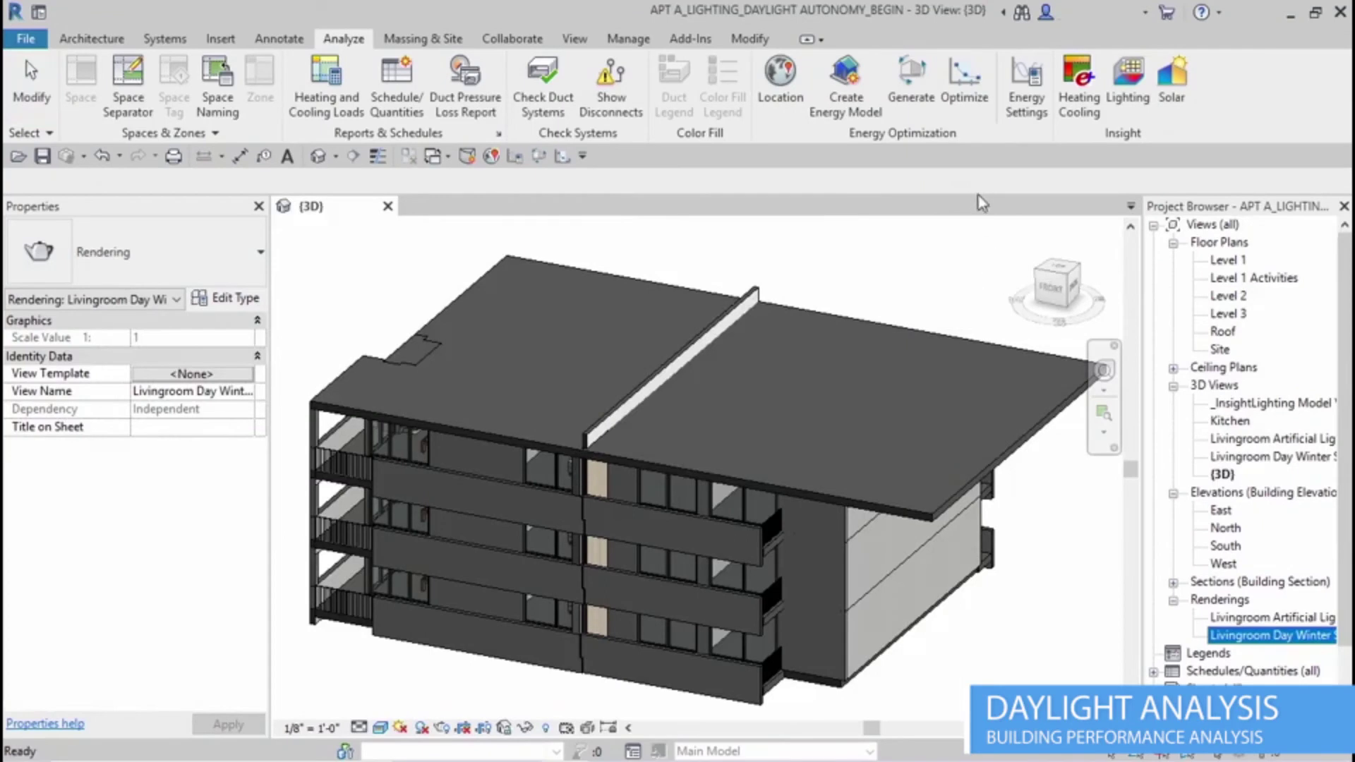
# Step: Check the status of past cloud lighting analyses without running a new one
pyautogui.click(1126, 93)
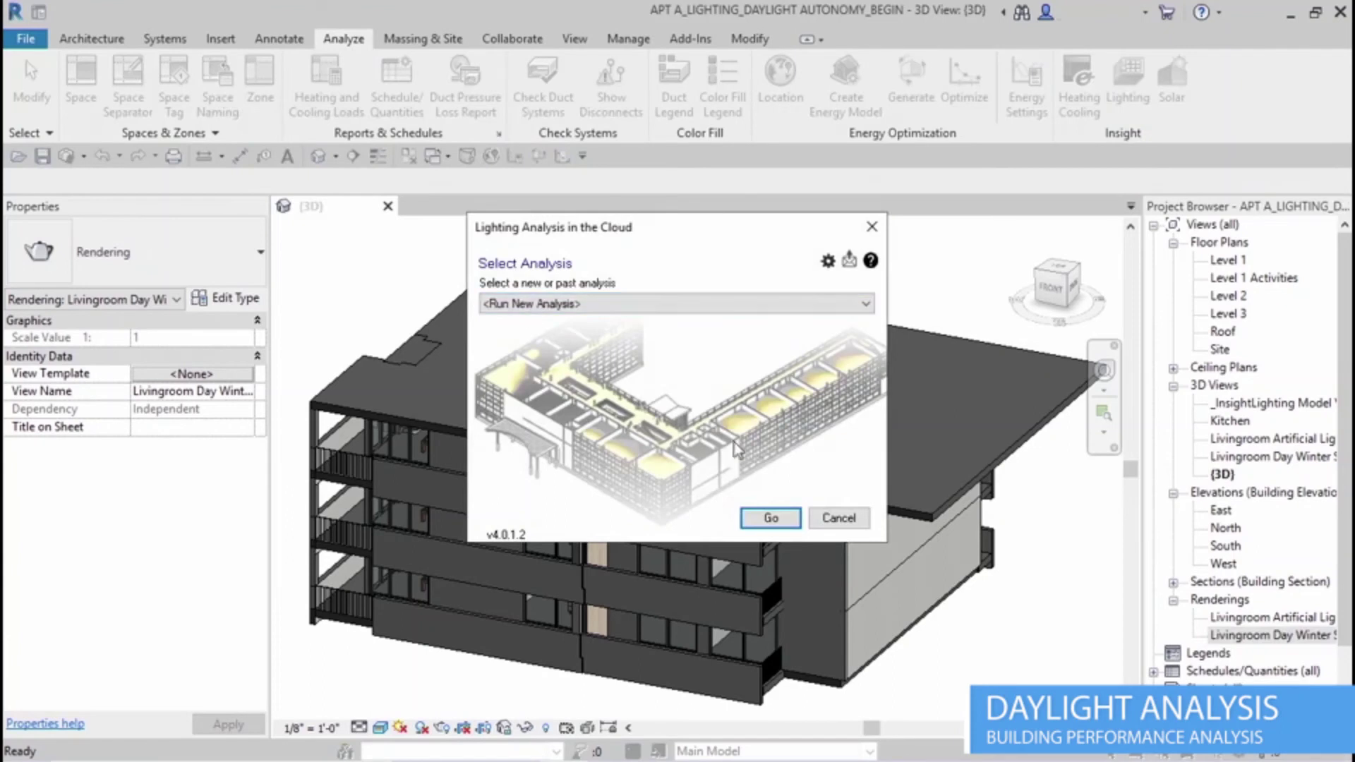
pyautogui.click(862, 306)
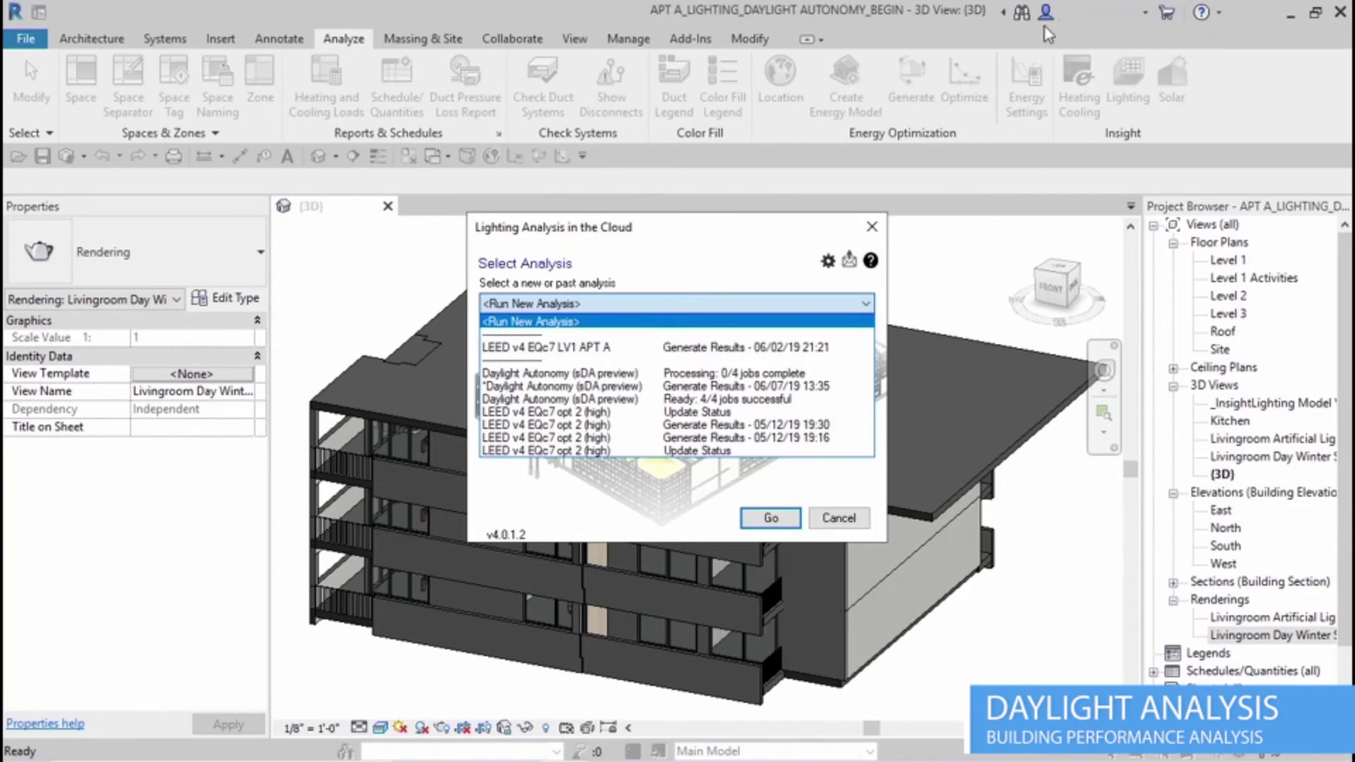
pyautogui.click(934, 298)
pyautogui.click(838, 518)
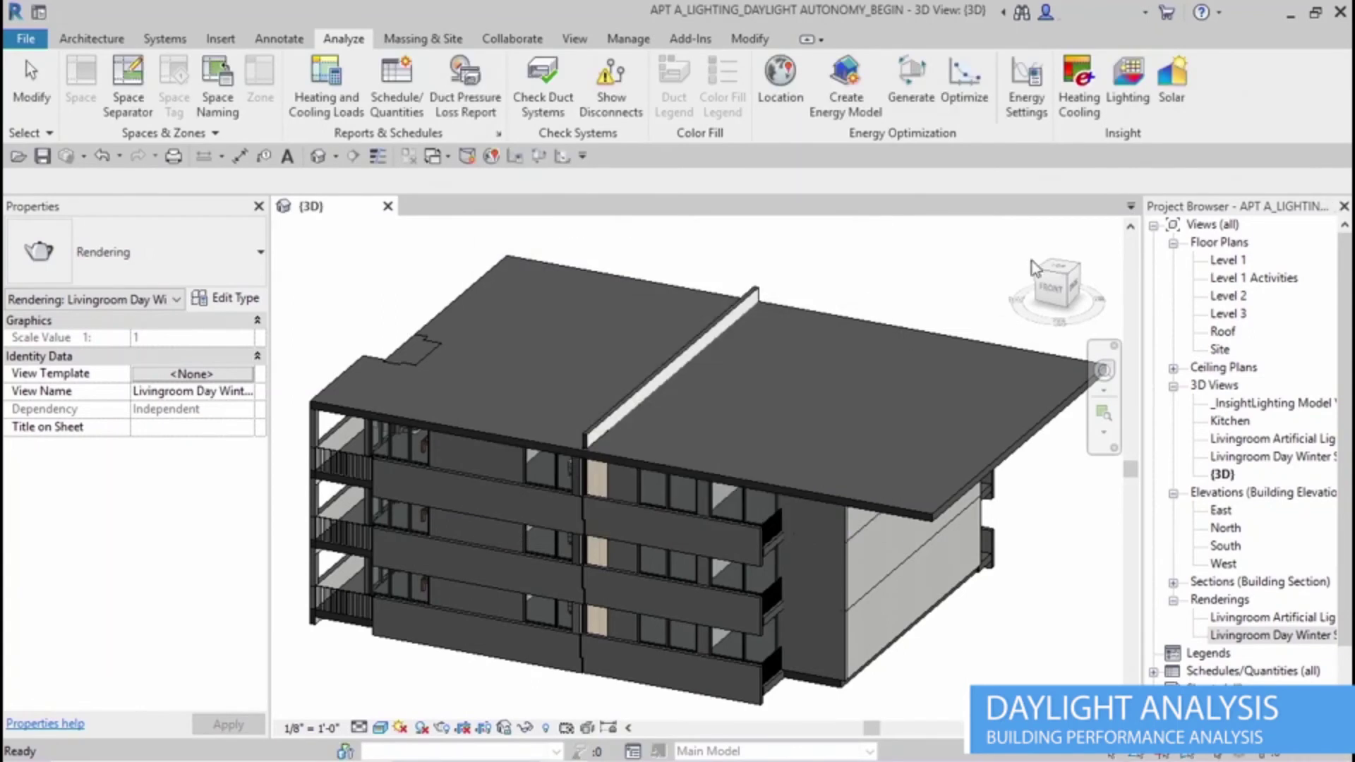
pyautogui.click(1125, 93)
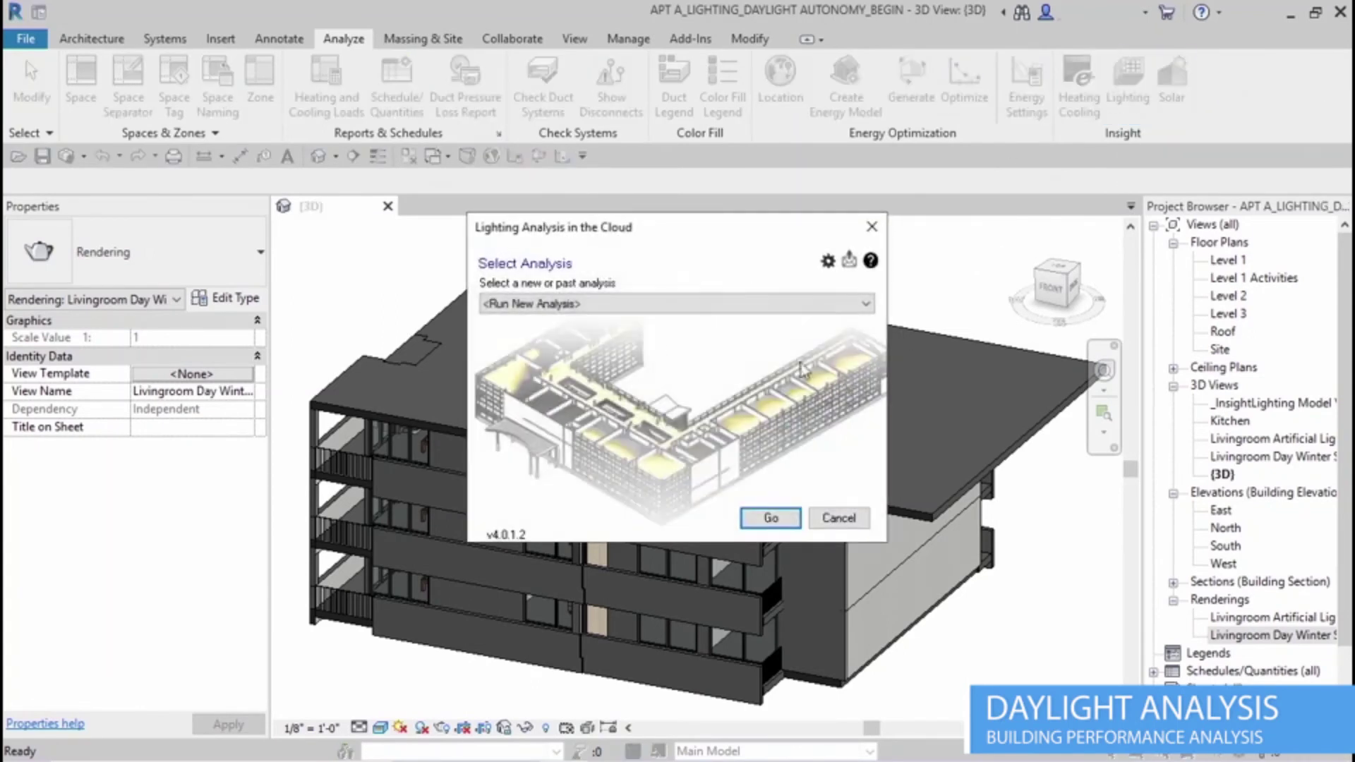
pyautogui.click(864, 305)
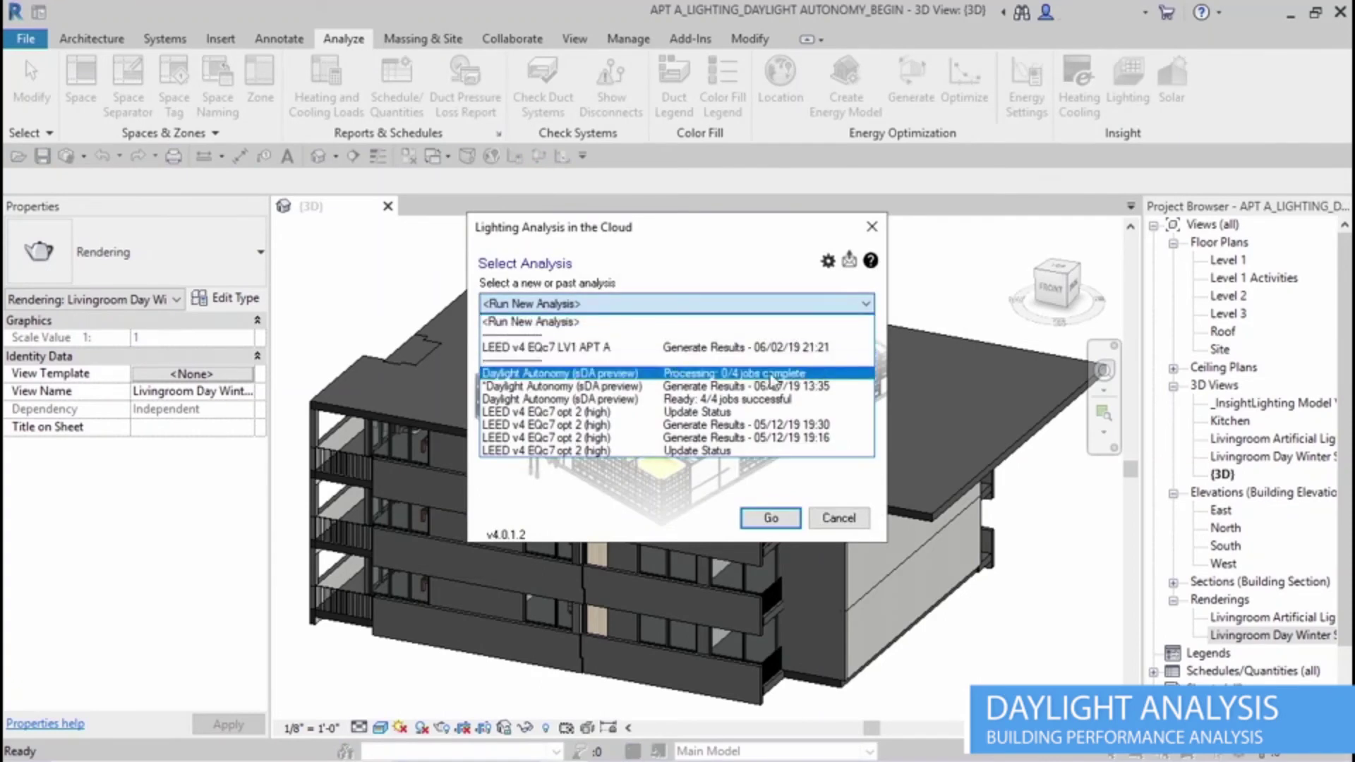
pyautogui.click(772, 519)
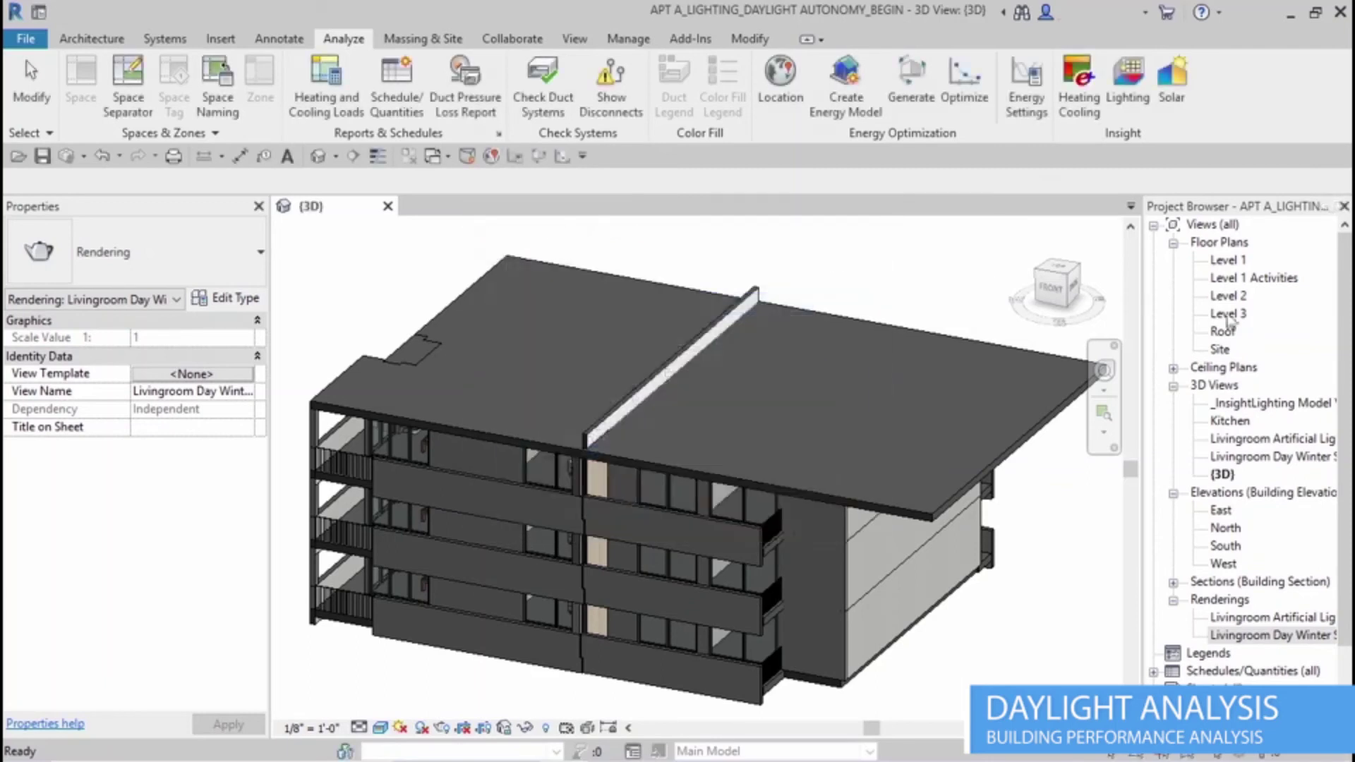
# Step: Open the _InsightLighting Model View, zoom in, and bring up Visibility/Graphic Overrides with VG
pyautogui.doubleClick(1236, 405)
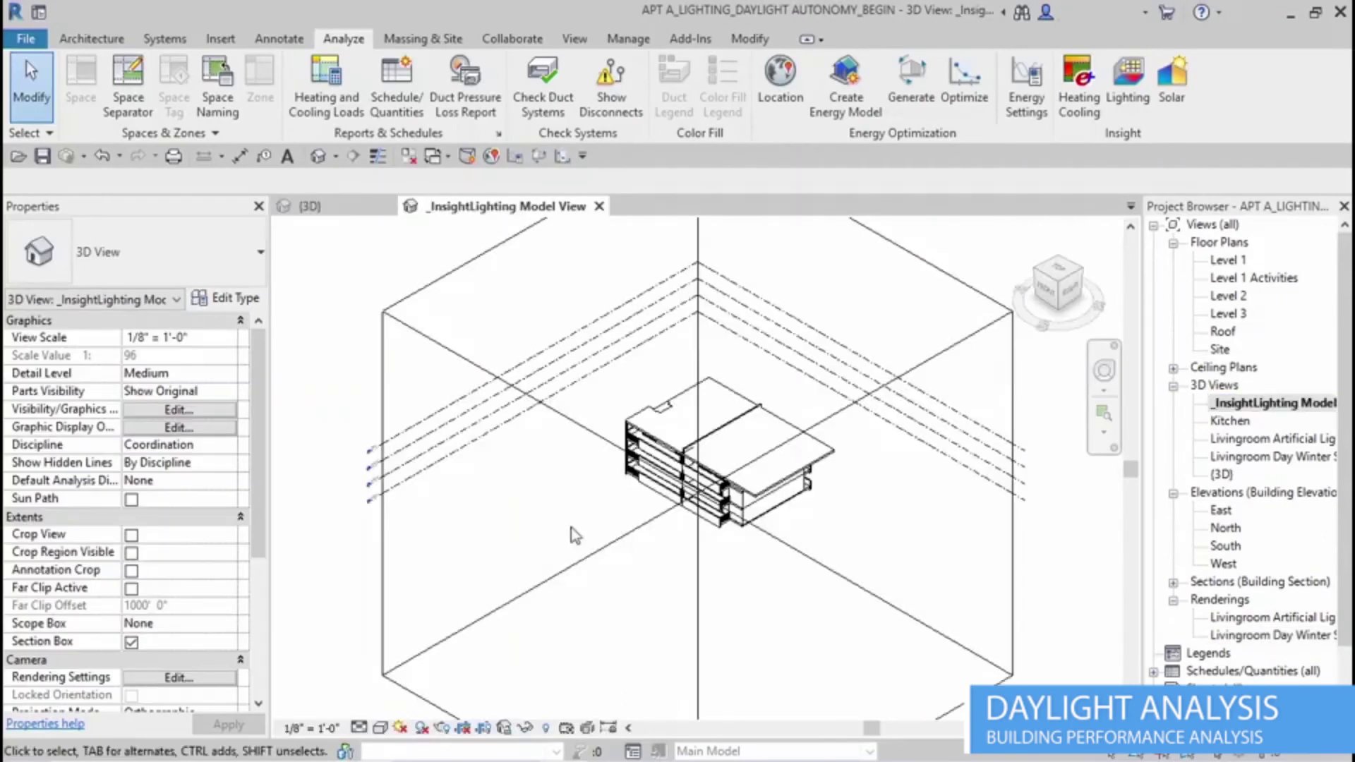
pyautogui.scroll(2, 665, 474)
pyautogui.scroll(2, 665, 474)
pyautogui.scroll(2, 665, 474)
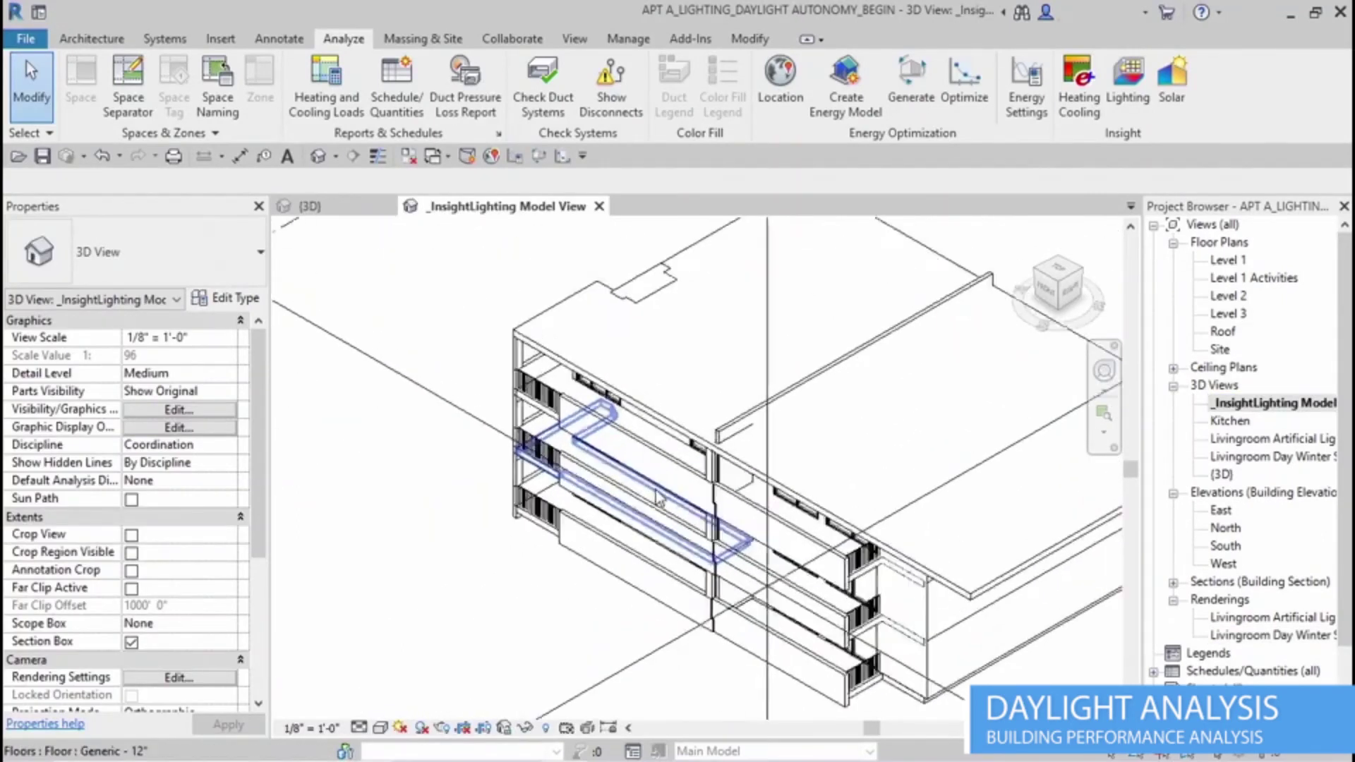
pyautogui.scroll(2, 665, 474)
pyautogui.press('v')
pyautogui.press('g')
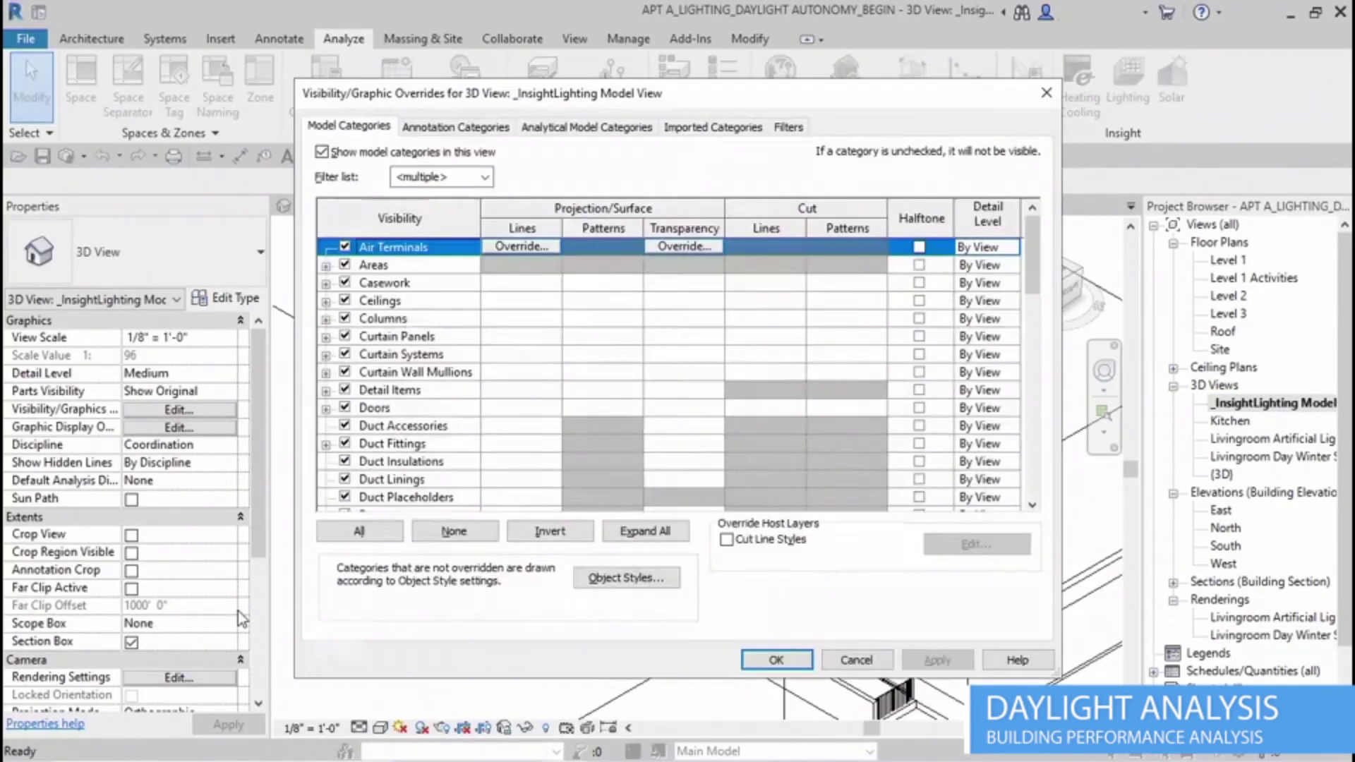
# Step: Hide the Furniture Systems and Entourage categories
pyautogui.scroll(-1, 393, 403)
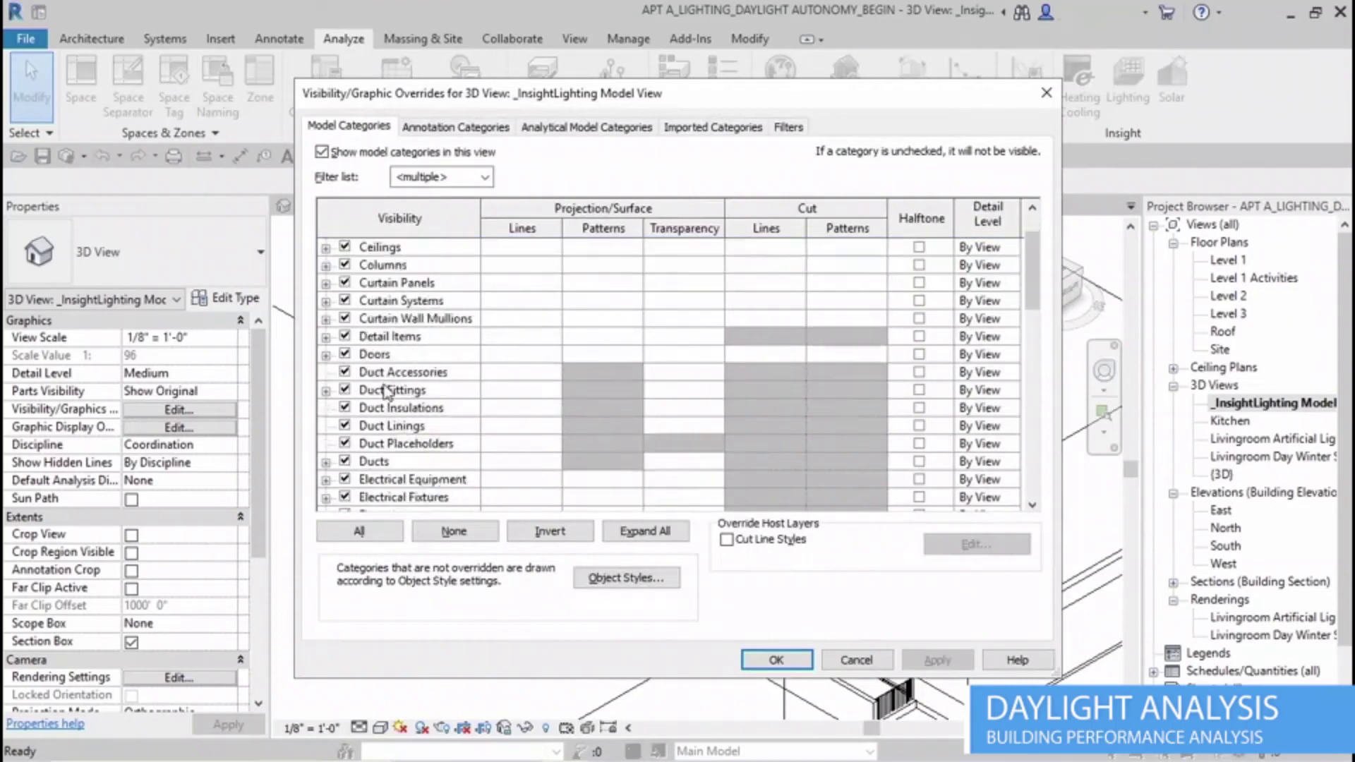
pyautogui.scroll(-2, 395, 410)
pyautogui.scroll(-2, 401, 422)
pyautogui.scroll(-2, 401, 422)
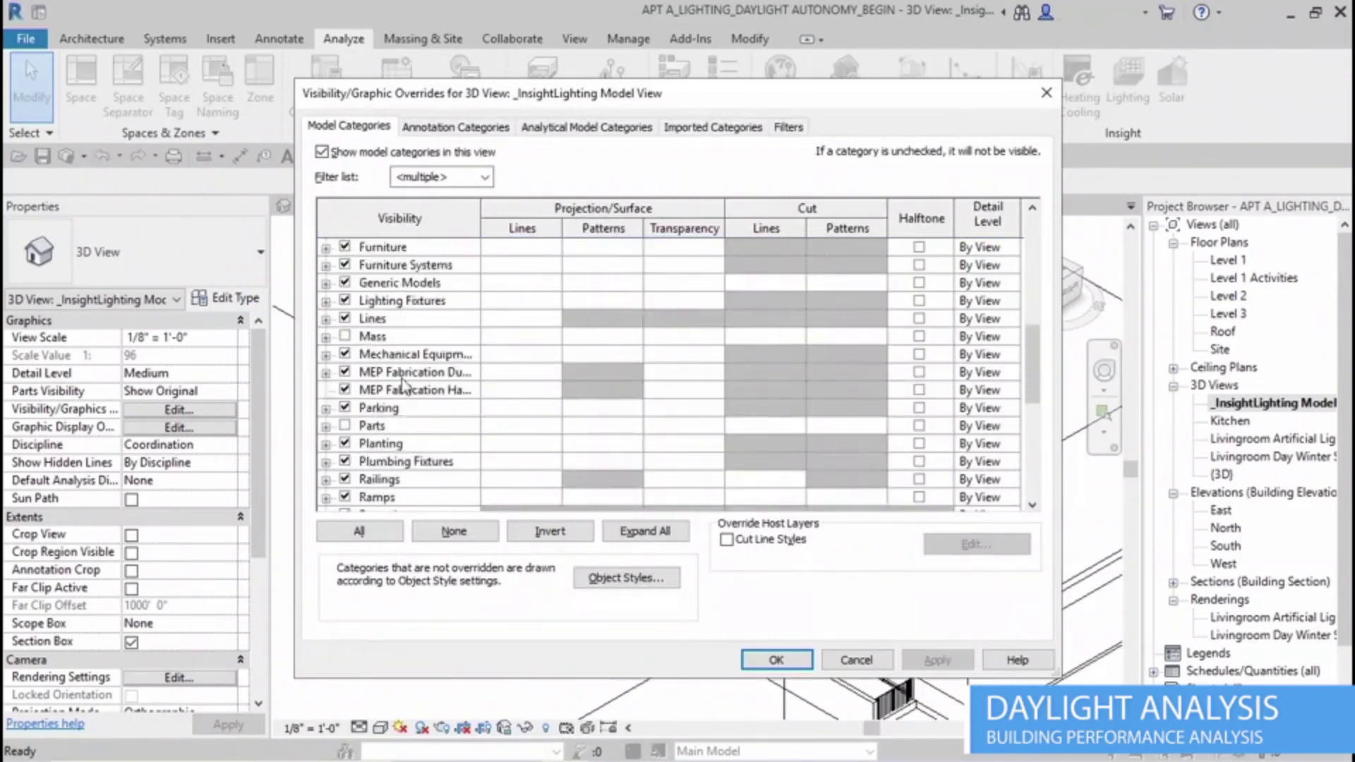
pyautogui.scroll(5, 402, 381)
pyautogui.scroll(1, 402, 343)
pyautogui.scroll(2, 402, 344)
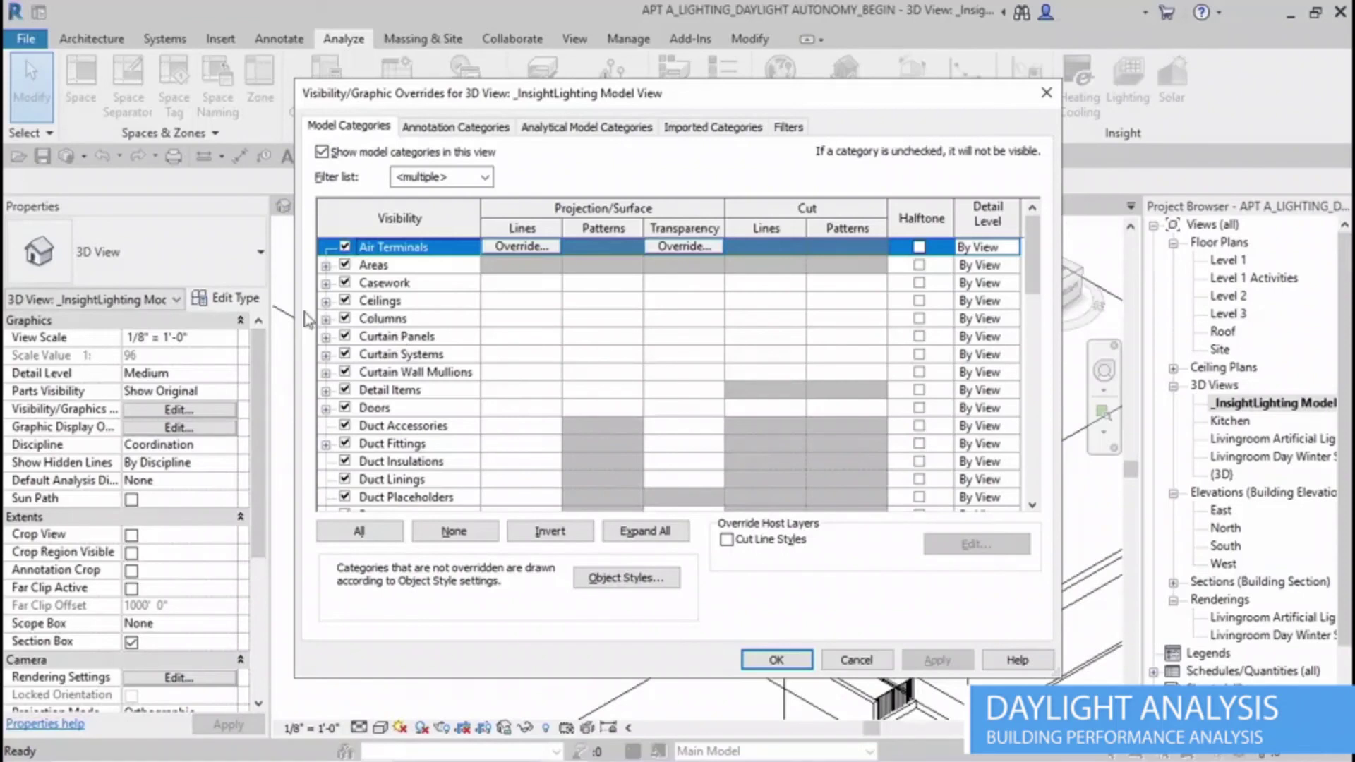
pyautogui.scroll(-1, 387, 412)
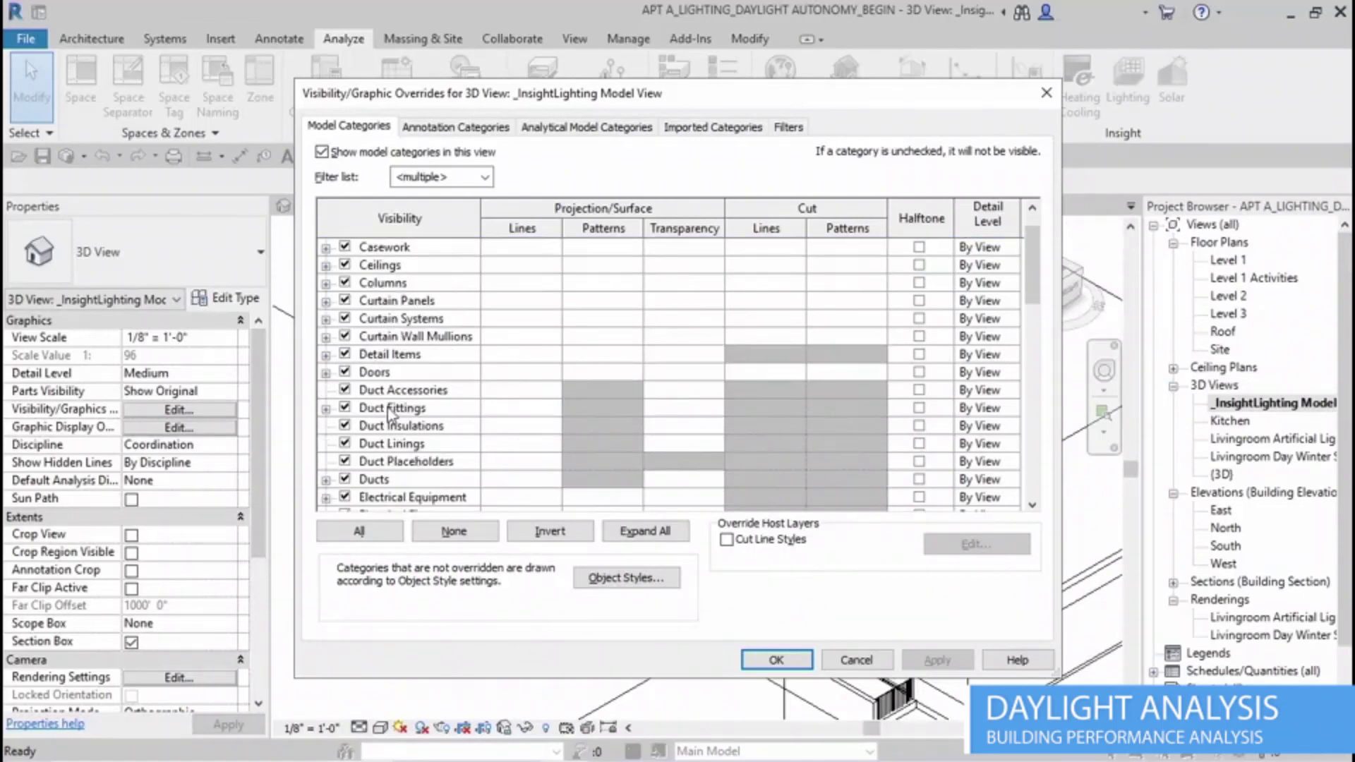
pyautogui.scroll(-1, 388, 415)
pyautogui.scroll(-1, 391, 416)
pyautogui.scroll(-1, 381, 406)
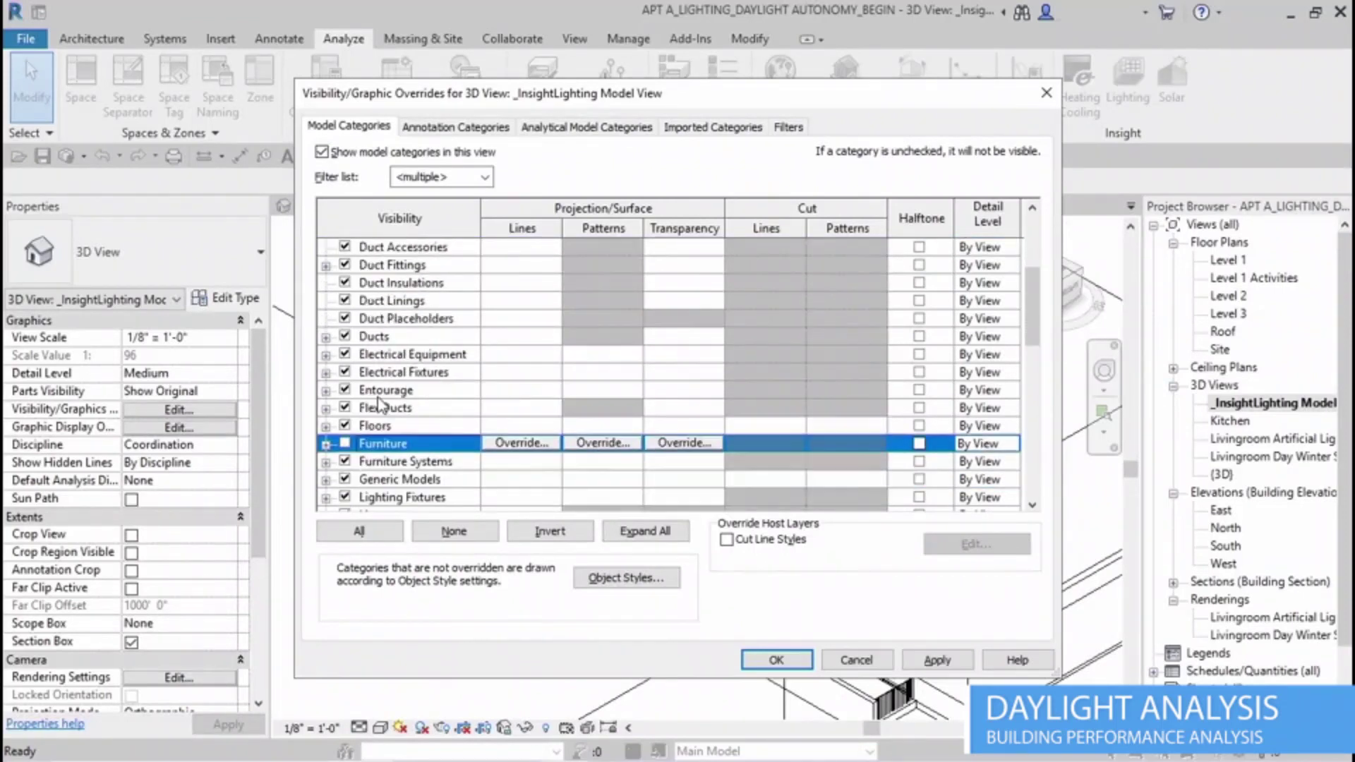
pyautogui.click(344, 461)
pyautogui.press('e')
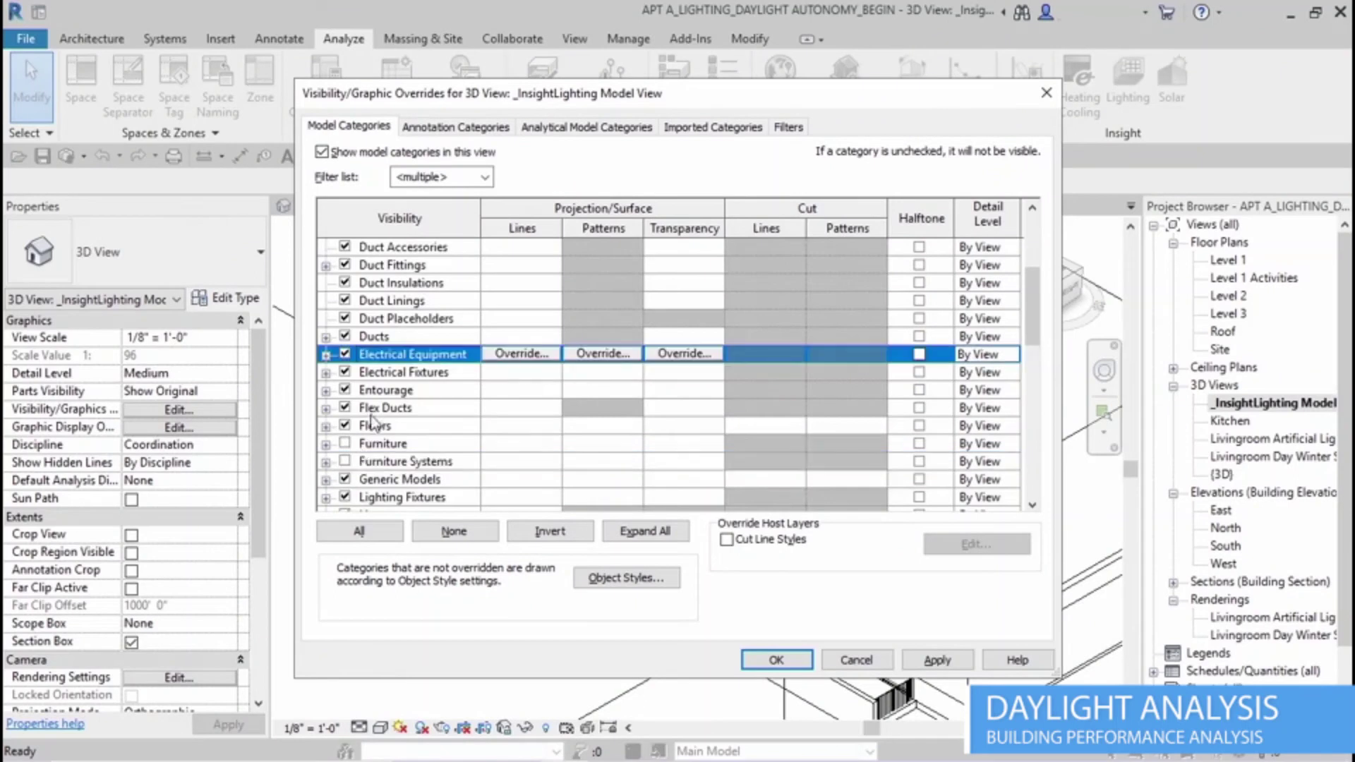
pyautogui.press('Down')
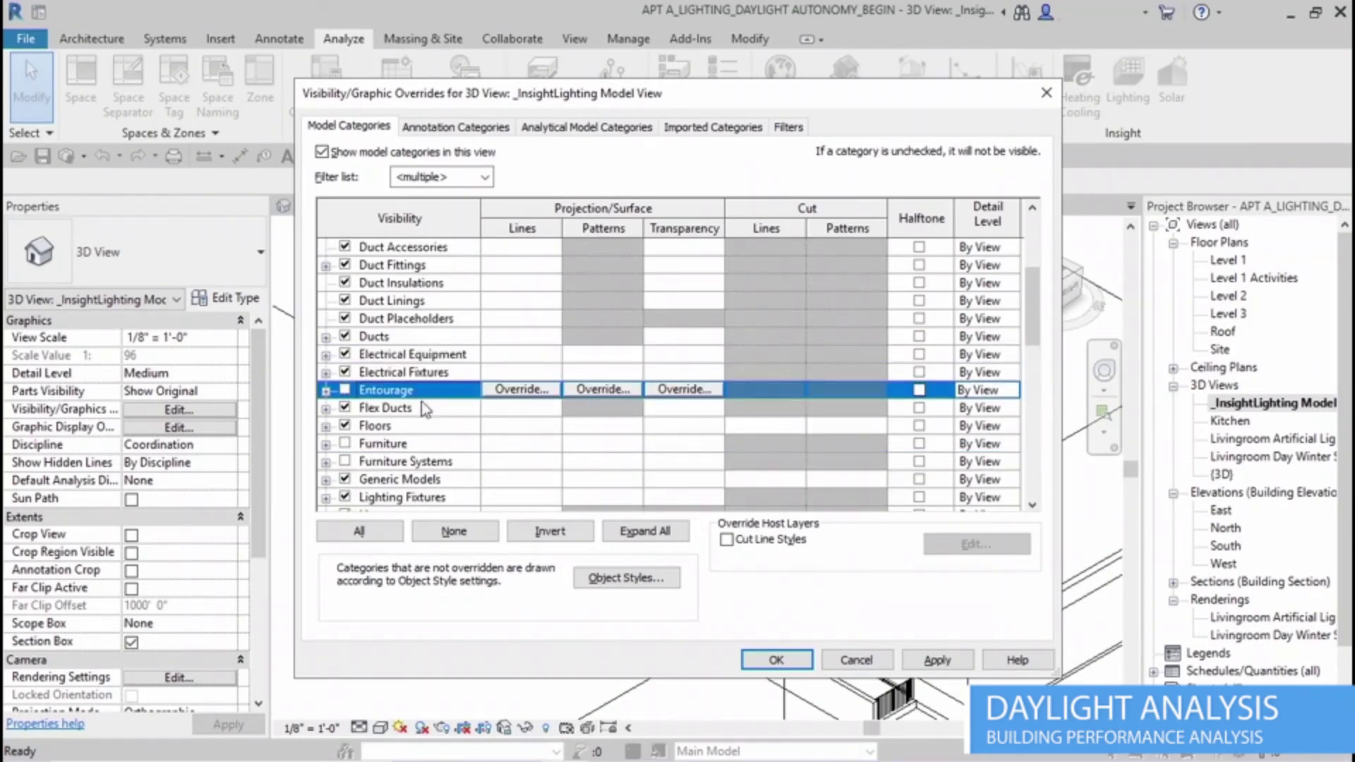
# Step: Hide Electrical Fixtures/Equipment, the duct categories and Lines, then apply the overrides
pyautogui.click(345, 372)
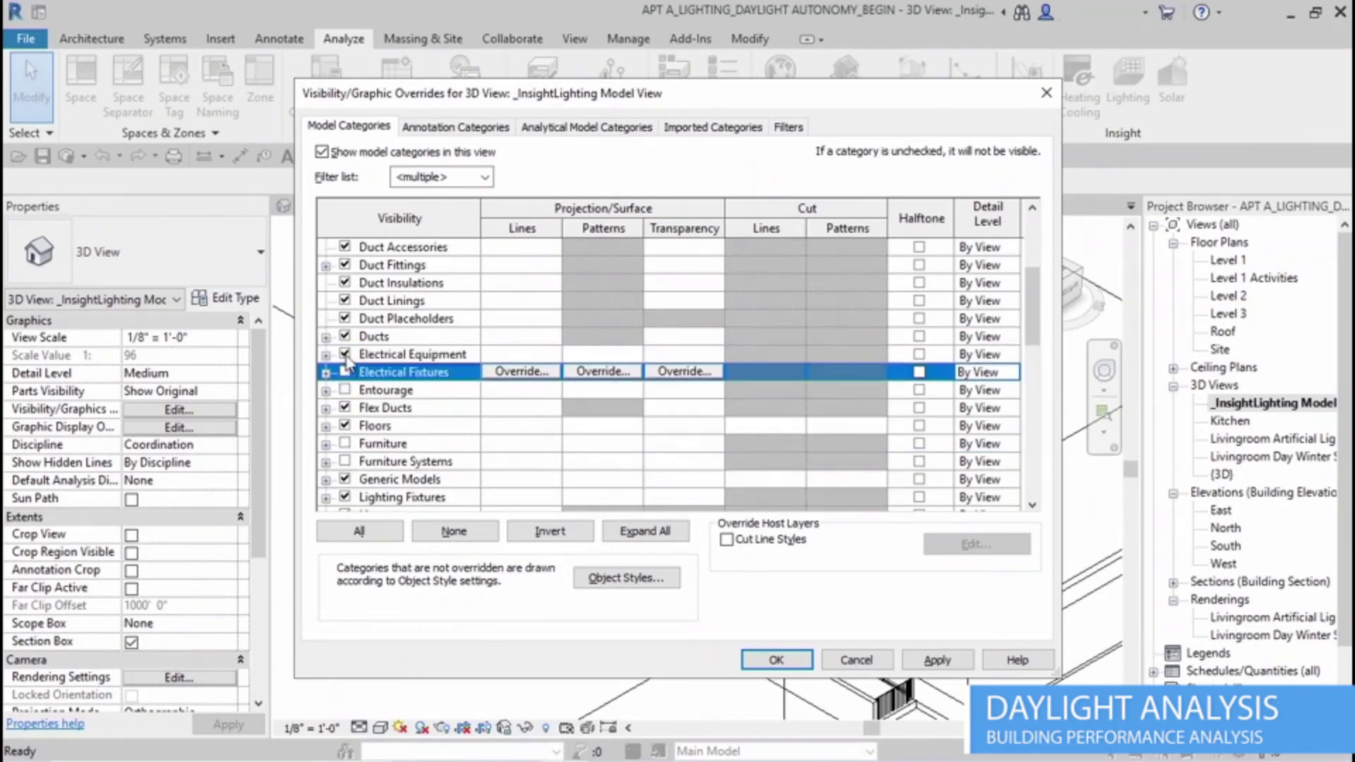
pyautogui.click(345, 354)
pyautogui.click(345, 336)
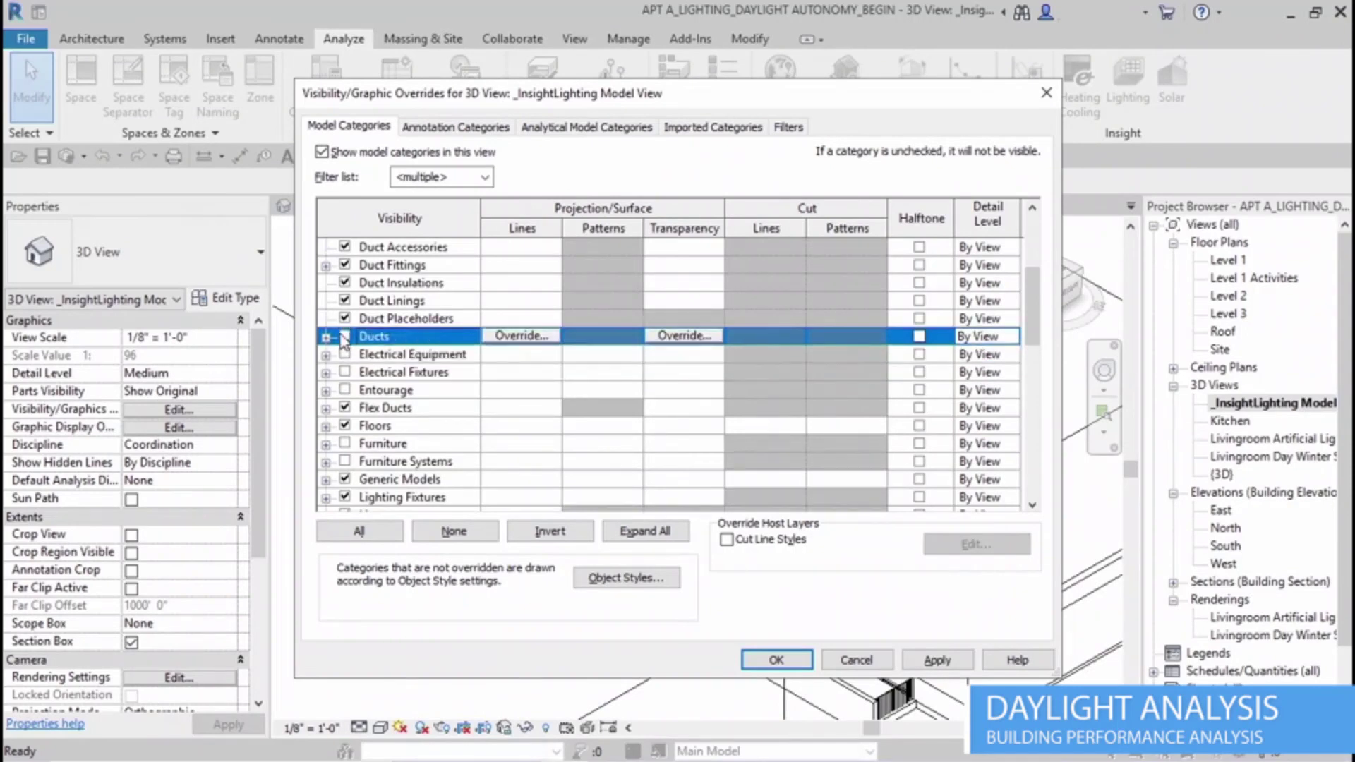
pyautogui.click(345, 301)
pyautogui.click(345, 283)
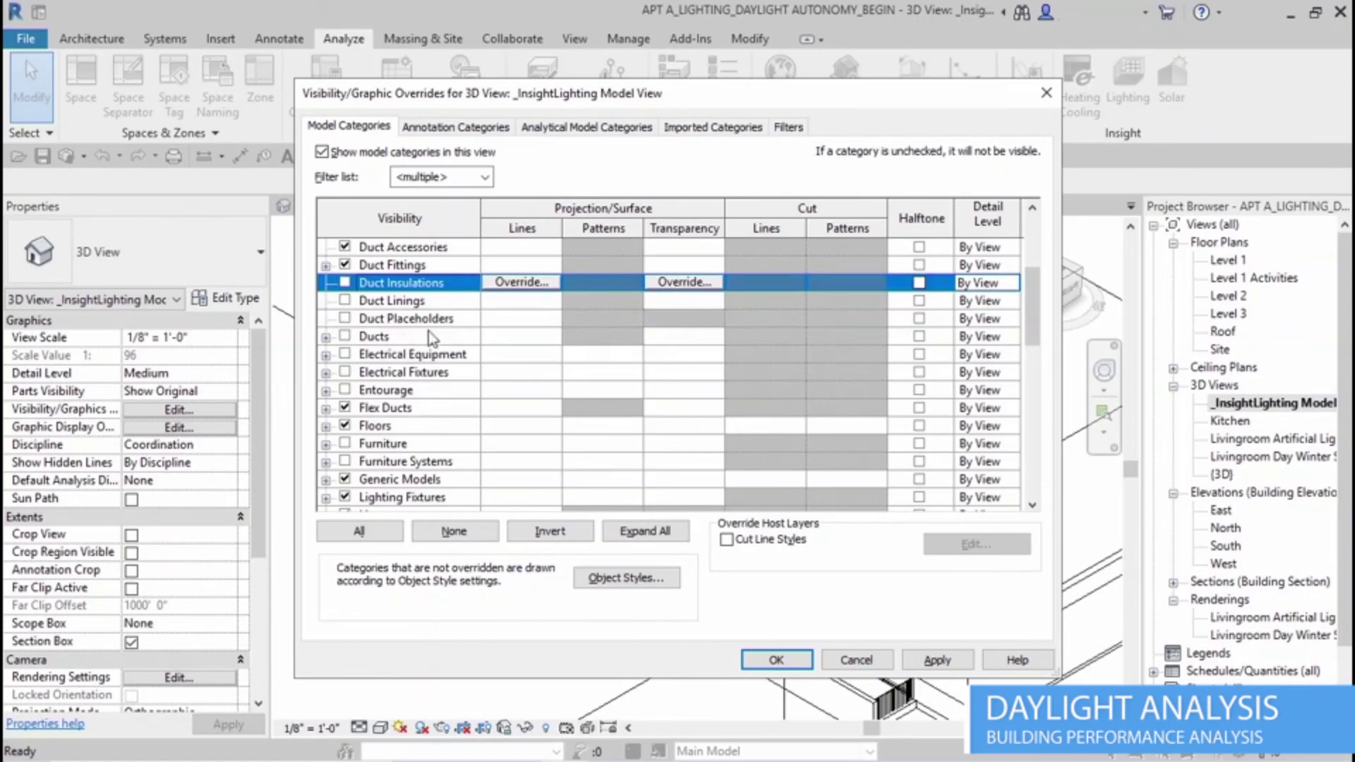
pyautogui.scroll(-2, 409, 434)
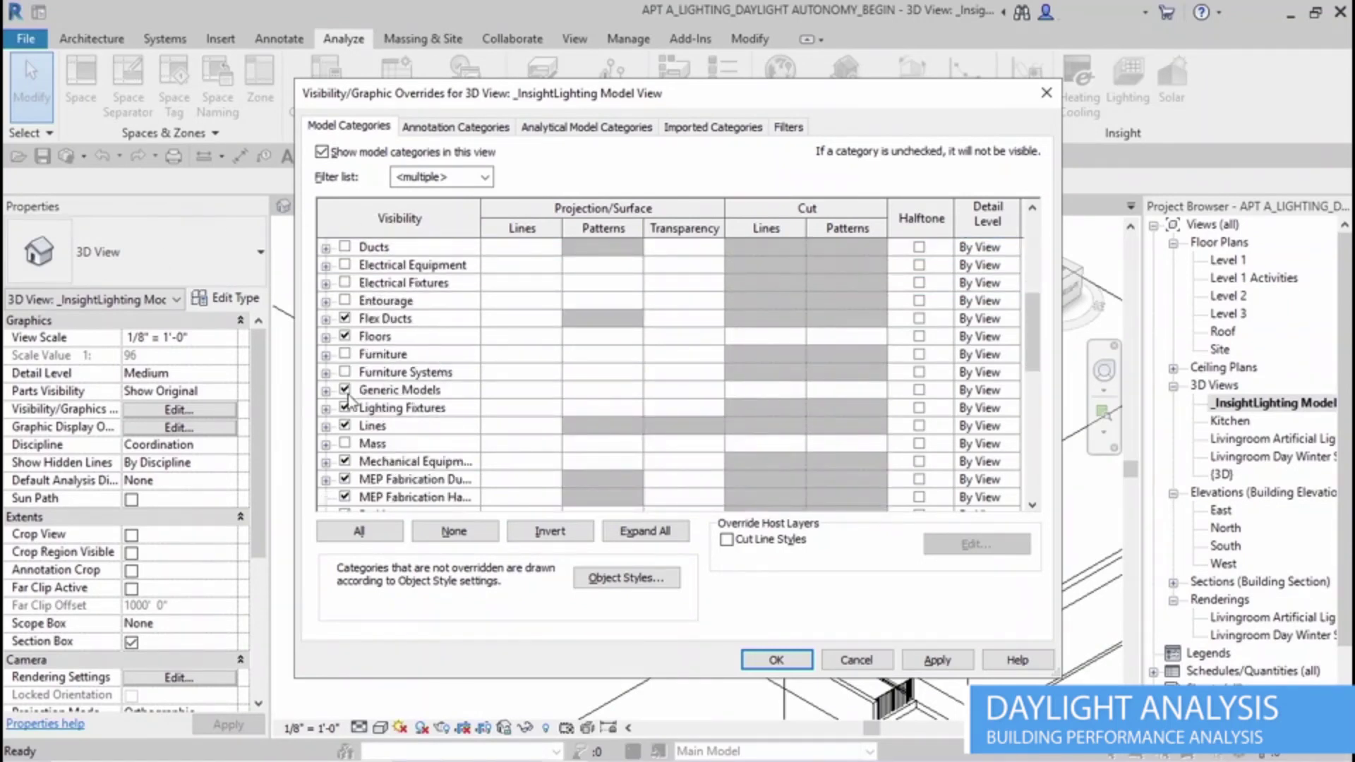
pyautogui.scroll(-1, 348, 398)
pyautogui.click(345, 408)
pyautogui.click(776, 662)
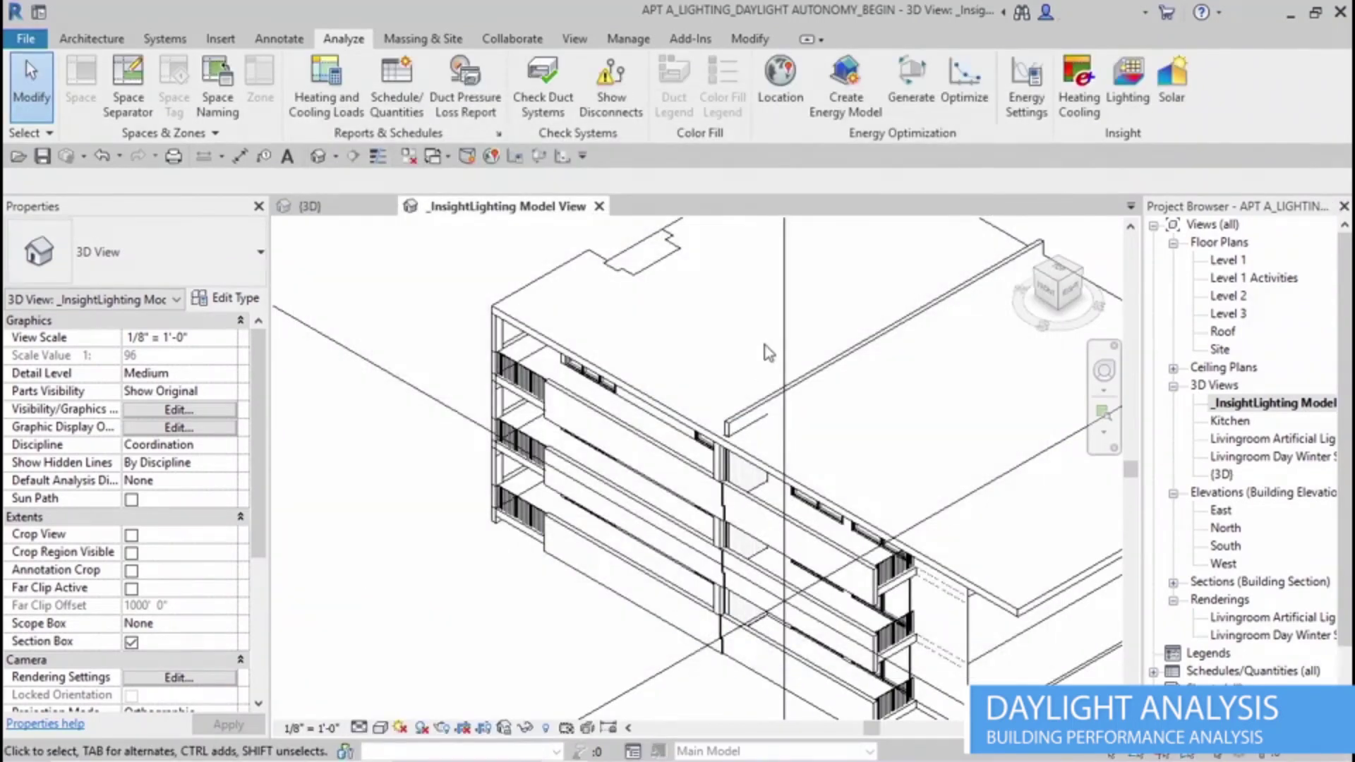
# Step: Open the Level 1 plan and load the completed Daylight Autonomy (sDA preview) cloud run
pyautogui.doubleClick(1221, 261)
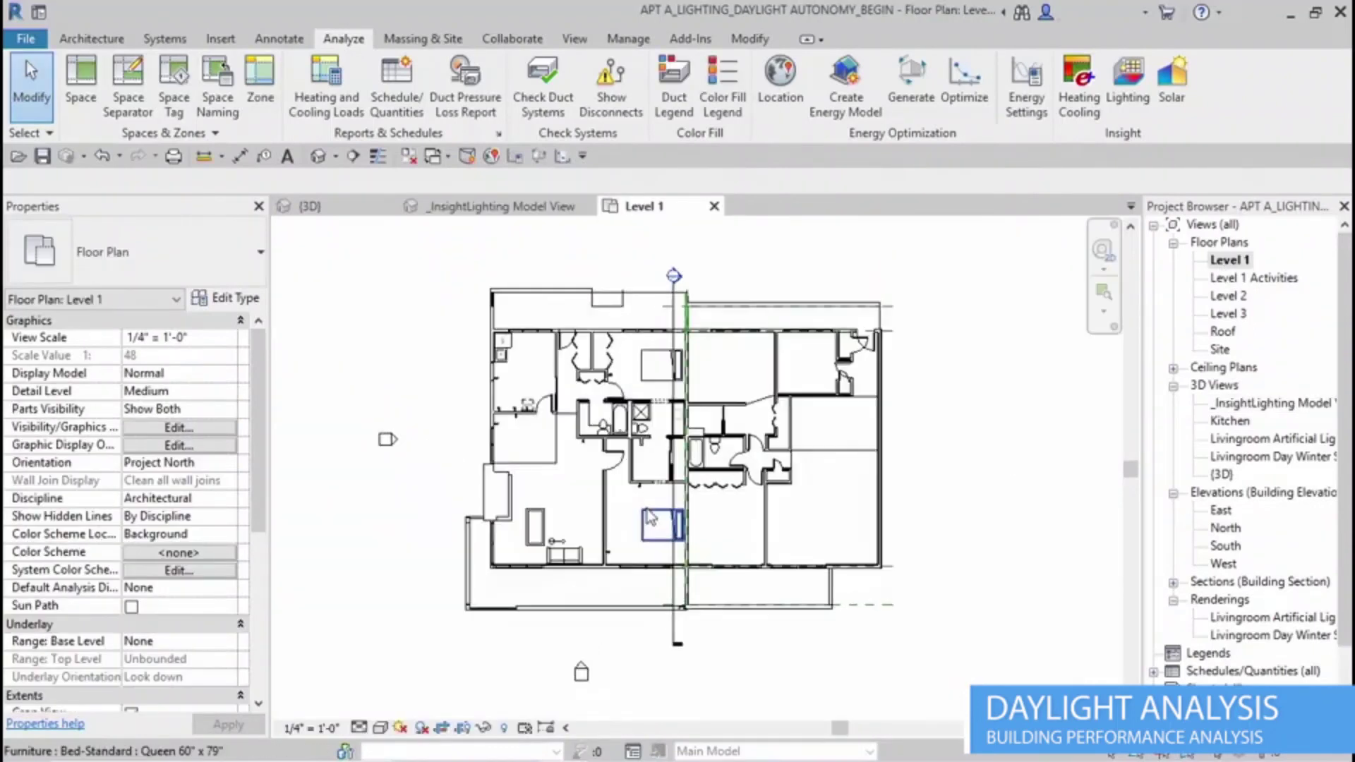
pyautogui.scroll(1, 649, 519)
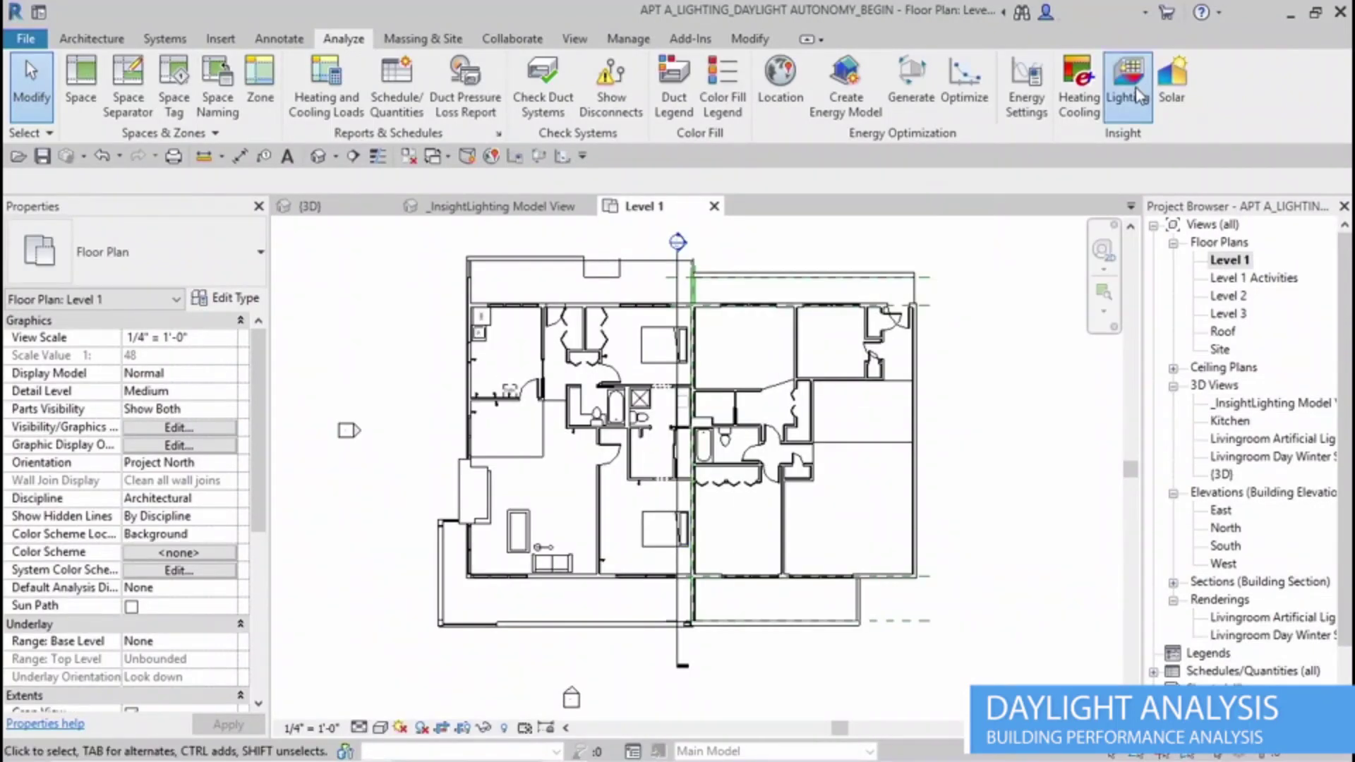
pyautogui.click(1138, 95)
pyautogui.click(856, 306)
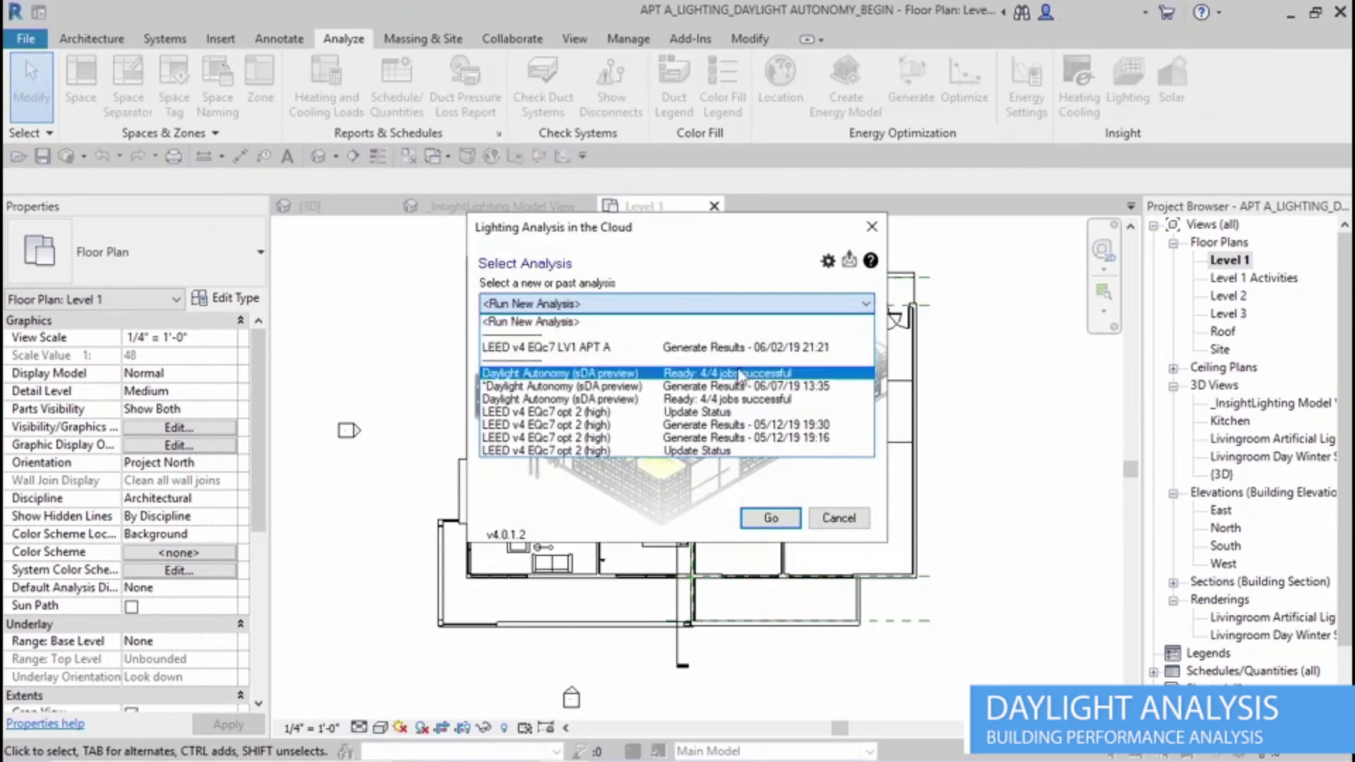
pyautogui.click(653, 376)
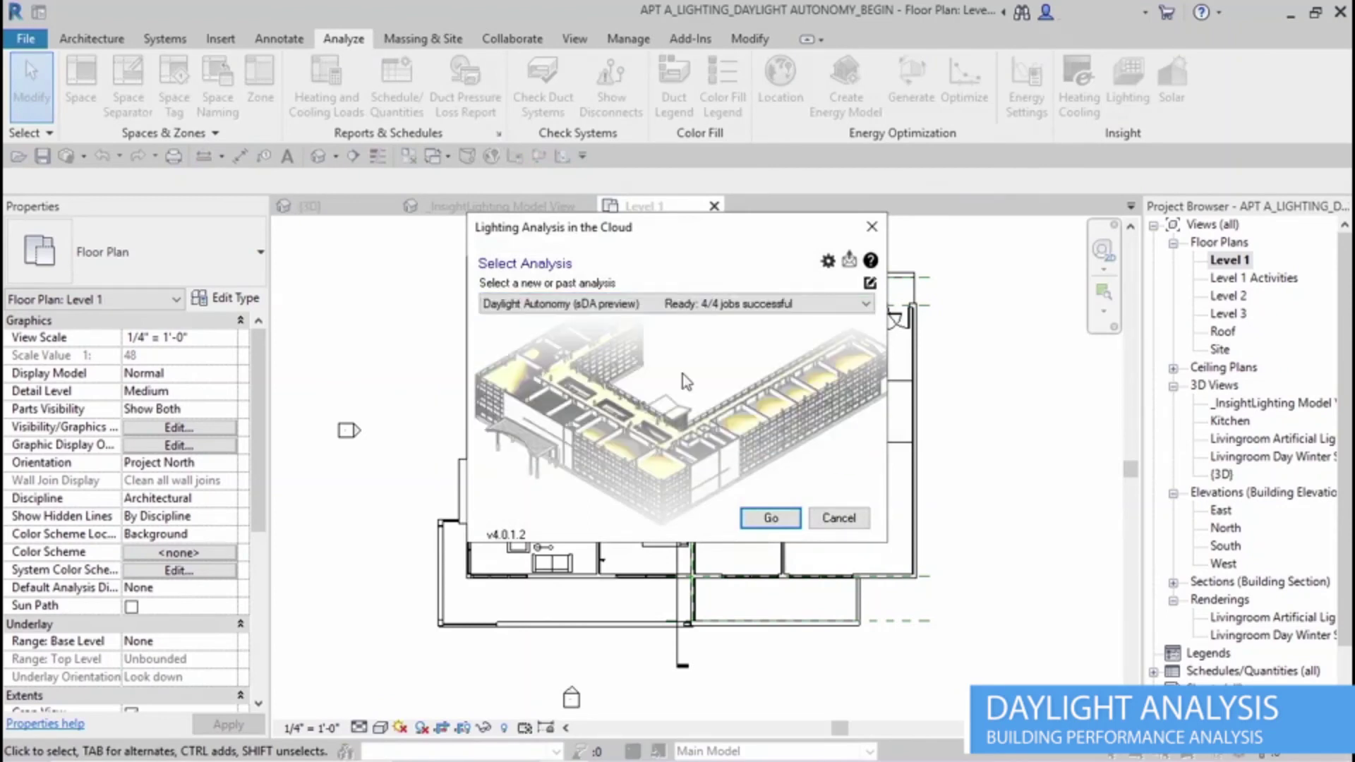
pyautogui.click(782, 520)
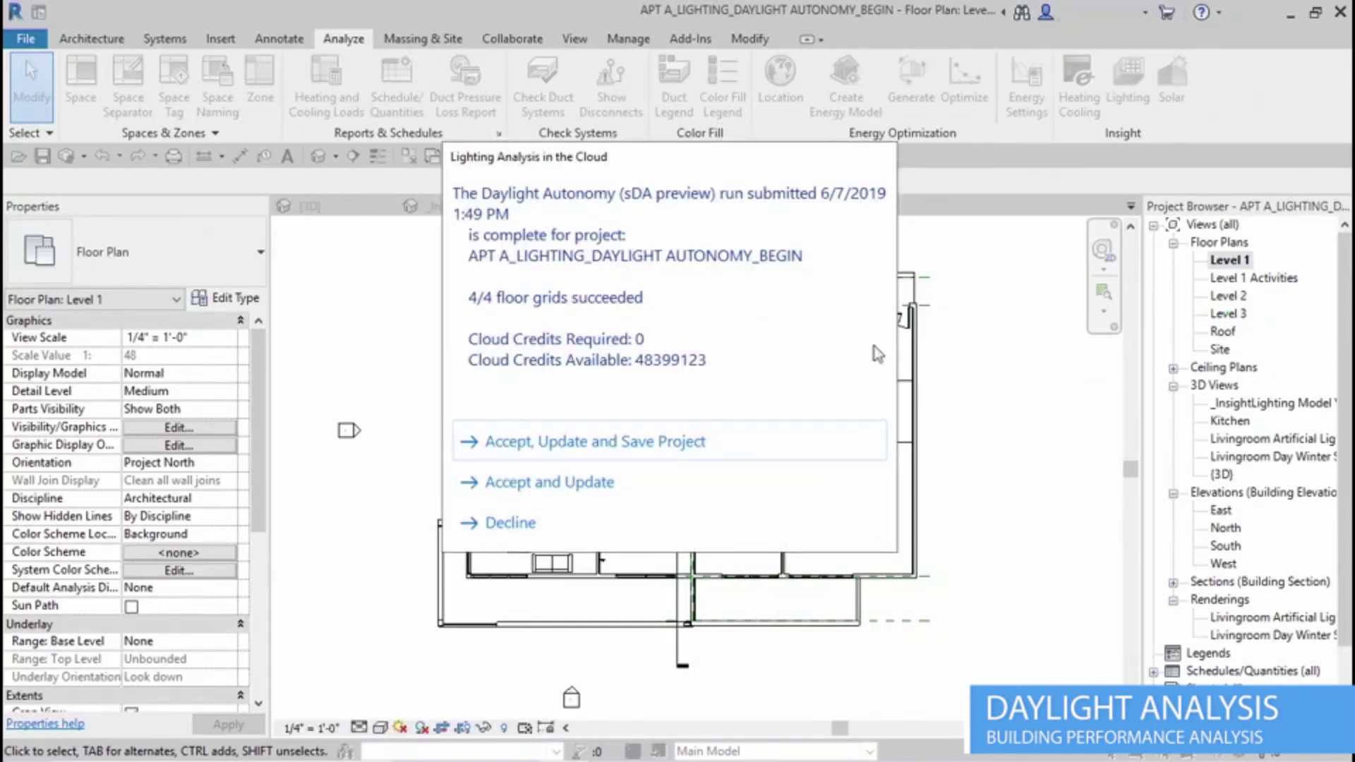
# Step: Accept, update and save the sDA results, then close the summary showing 34% area meeting sDA
pyautogui.click(555, 445)
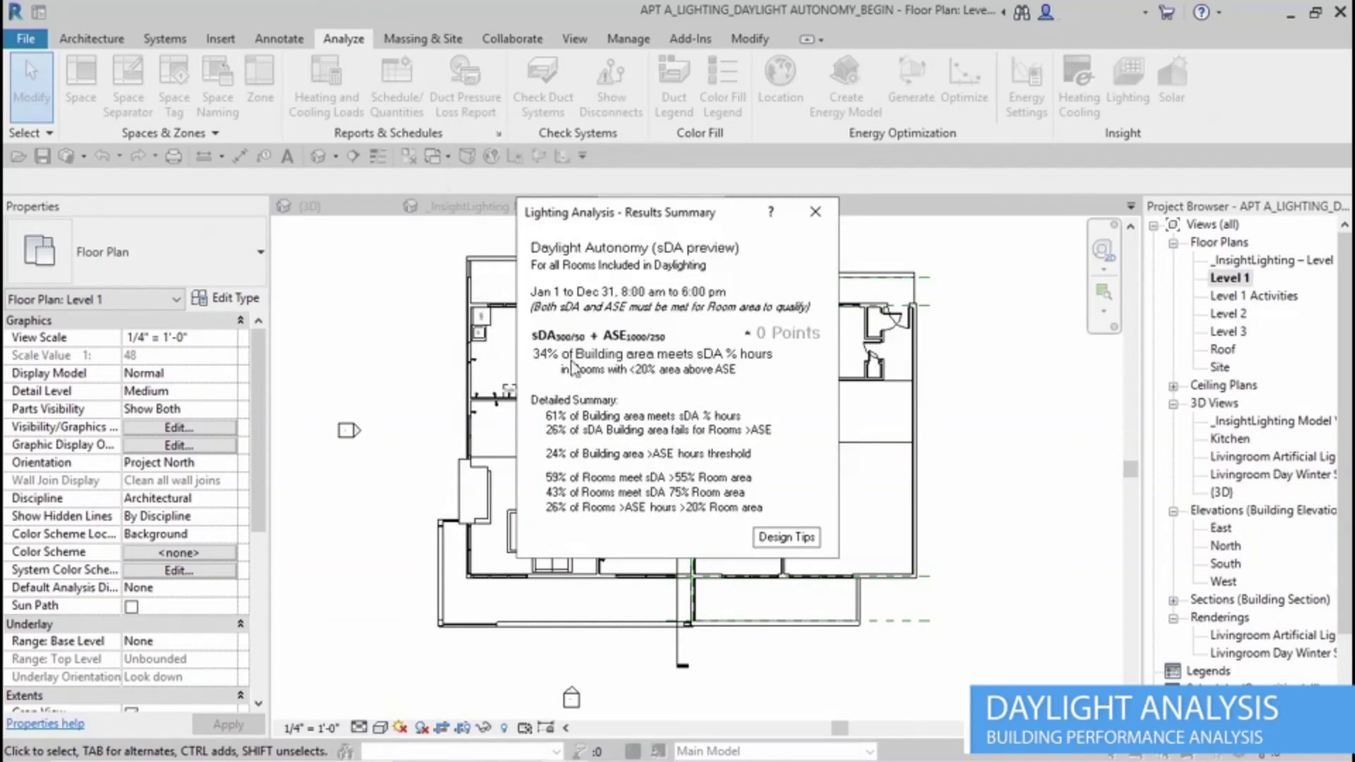
pyautogui.click(815, 211)
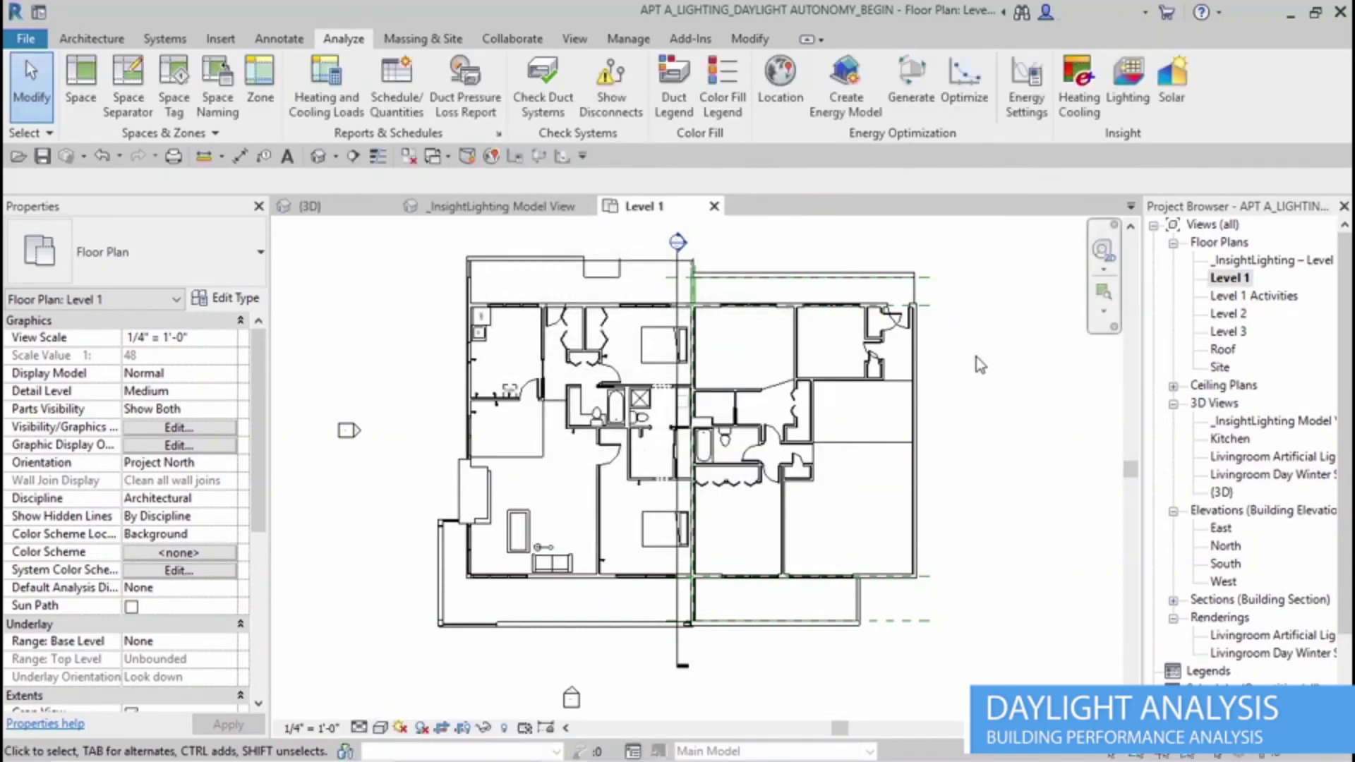
# Step: In _InsightLighting – Level 1 Plan, set the results to Lighting sDA Pass/Fail by Room ASE
pyautogui.doubleClick(1249, 259)
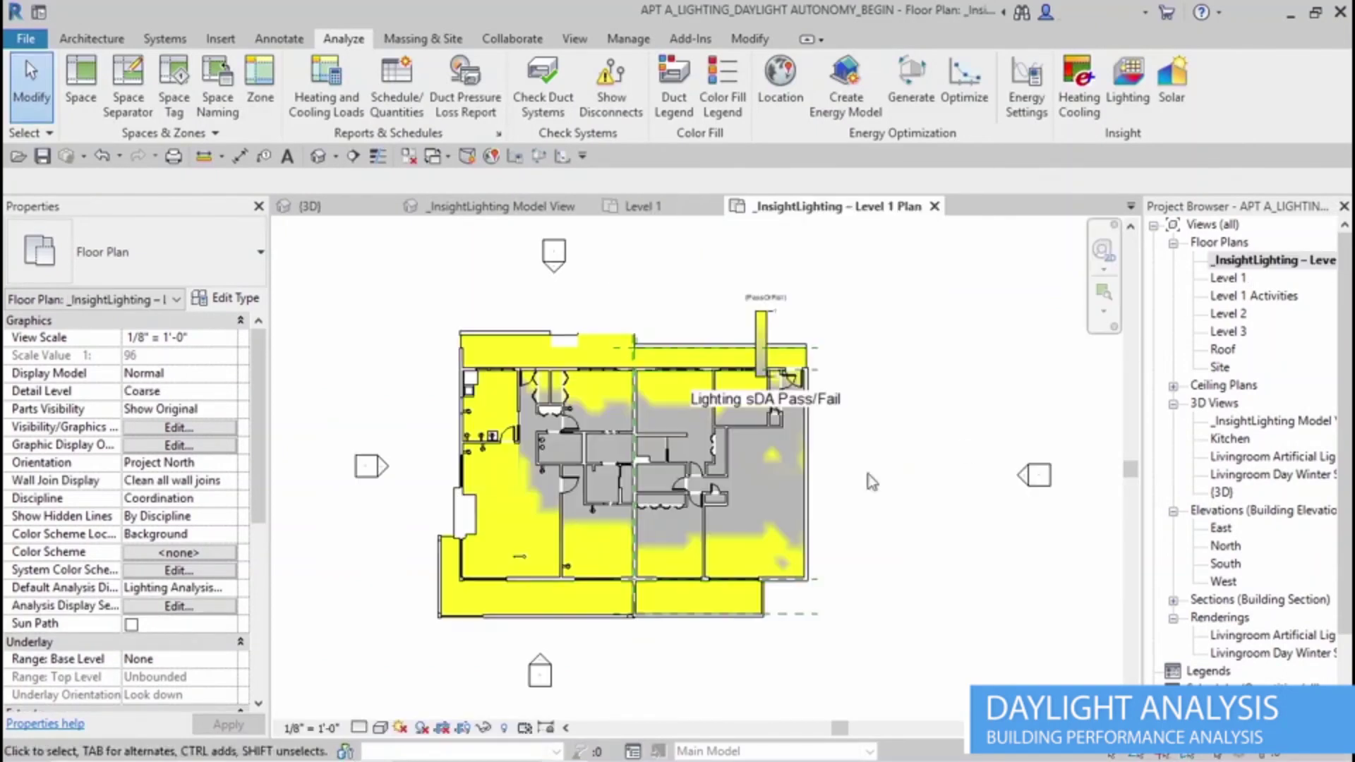
pyautogui.scroll(2, 424, 450)
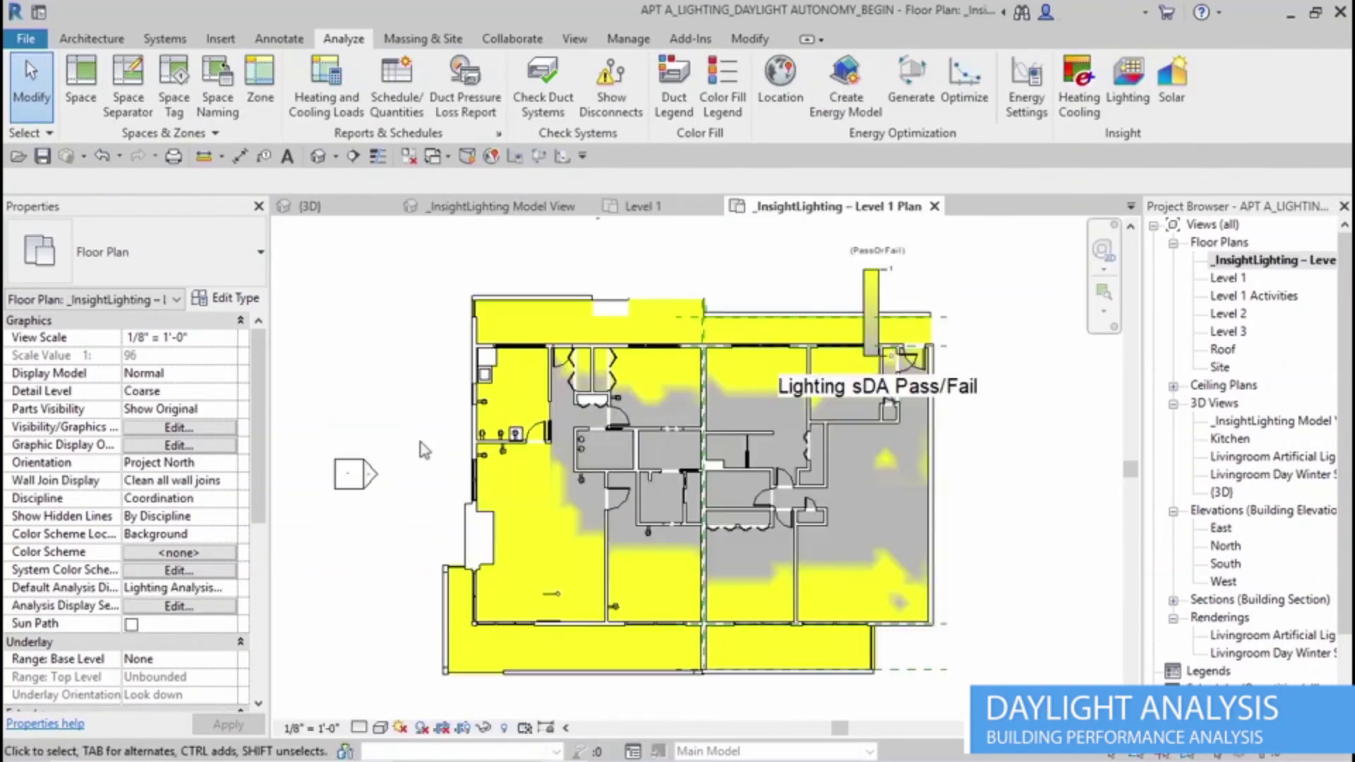
pyautogui.click(523, 490)
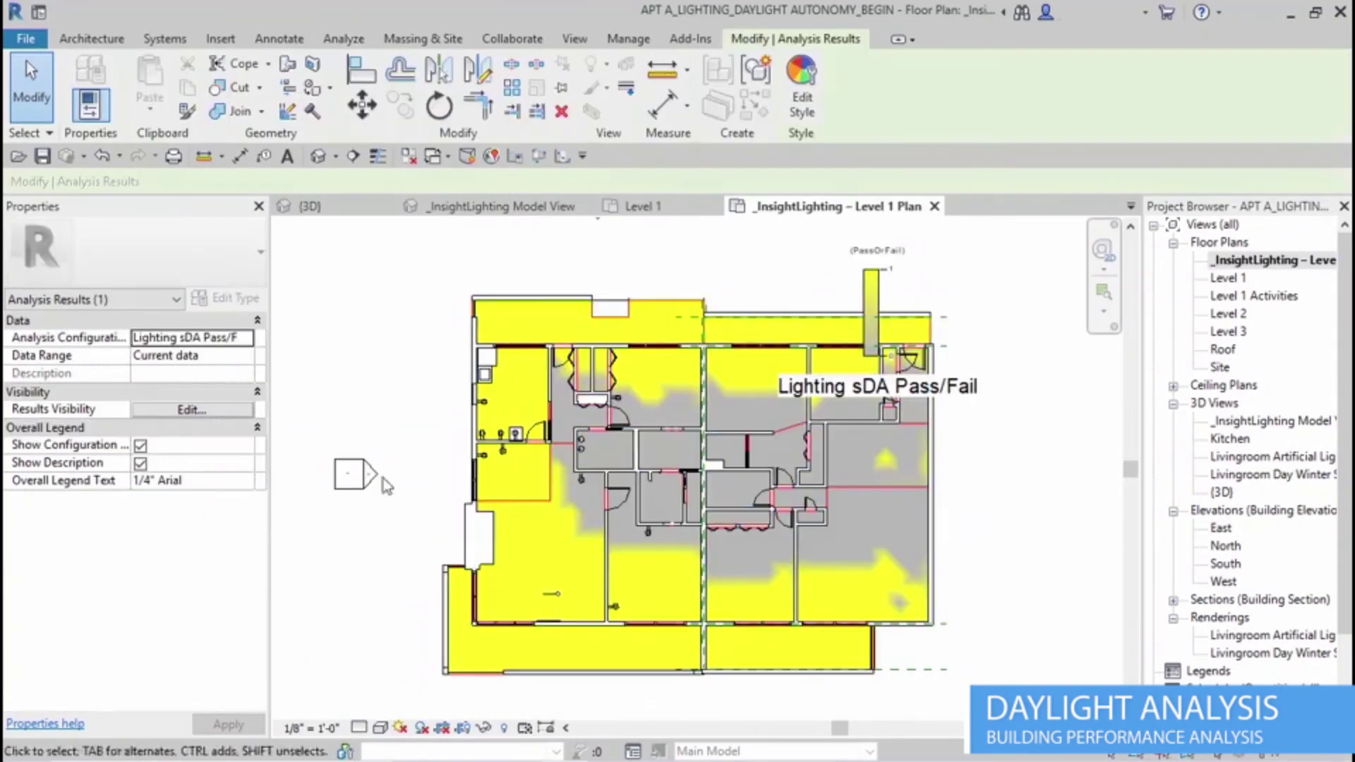
pyautogui.click(248, 342)
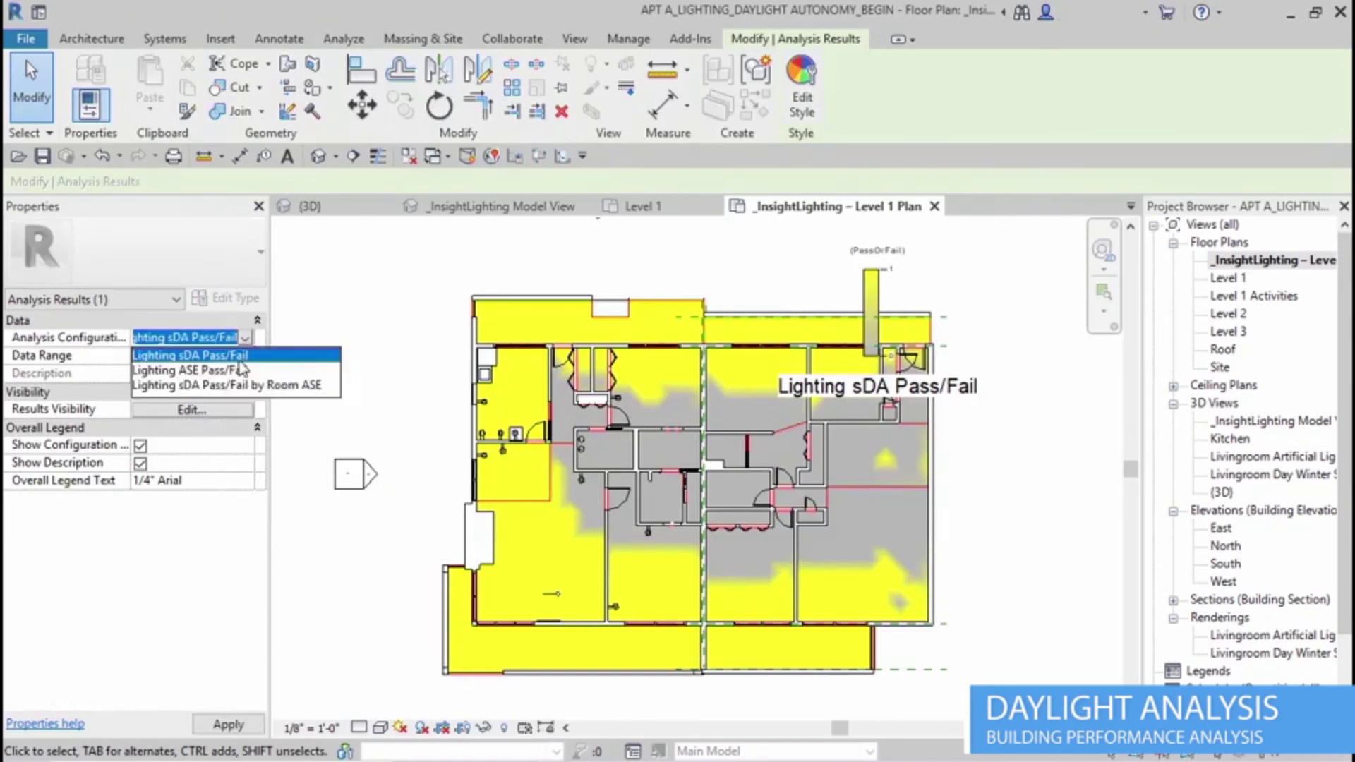
pyautogui.click(211, 385)
# Step: Move the pass/fail legend to the plan's lower right
pyautogui.scroll(1, 613, 609)
pyautogui.moveTo(768, 356); pyautogui.dragTo(667, 379, button='middle')
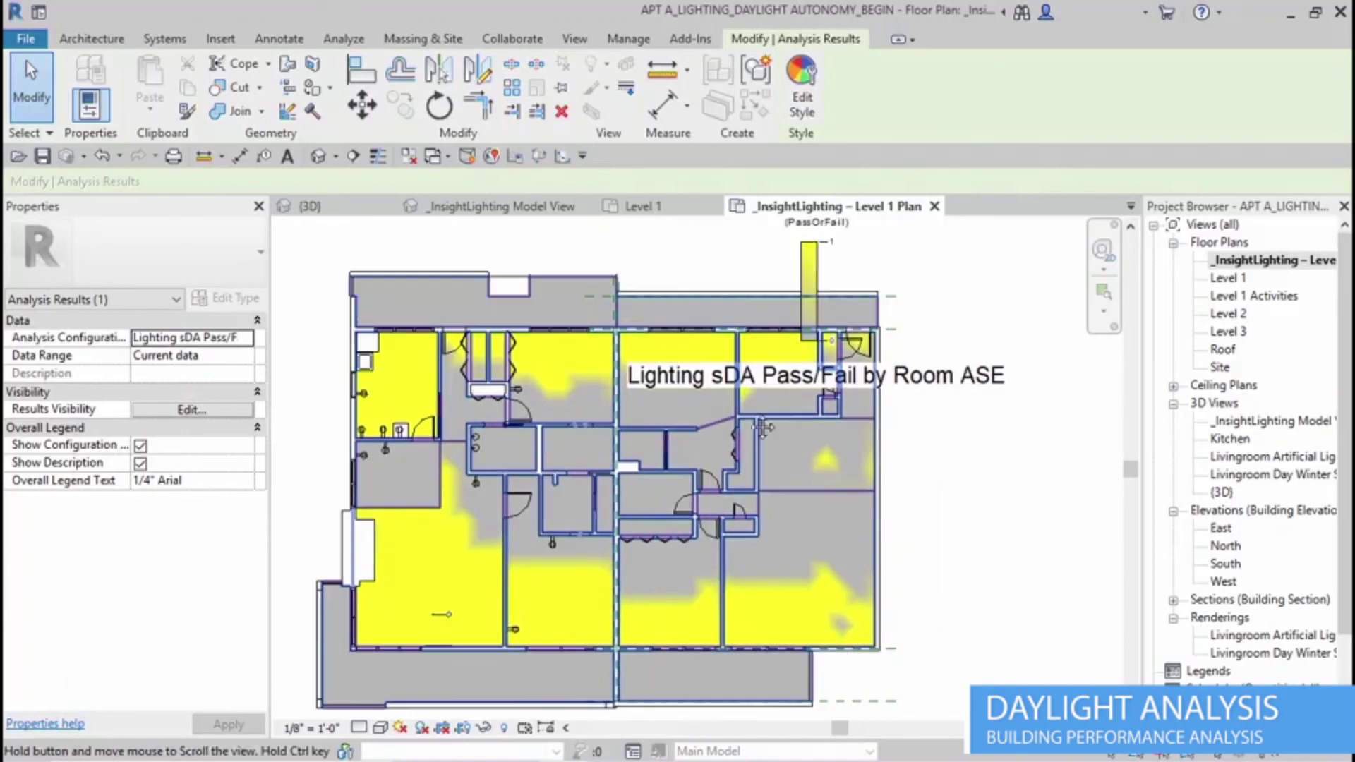
pyautogui.moveTo(940, 389); pyautogui.dragTo(1152, 677)
pyautogui.scroll(-1, 981, 391)
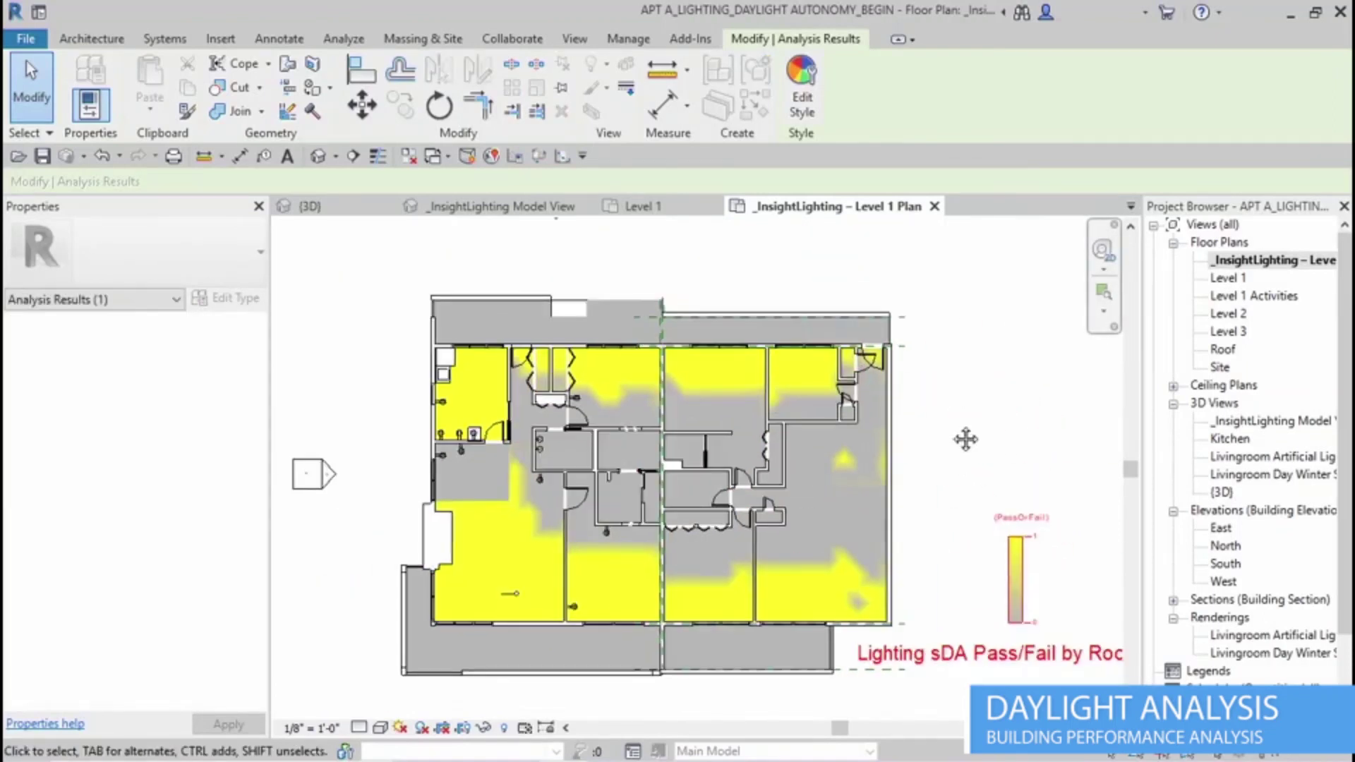